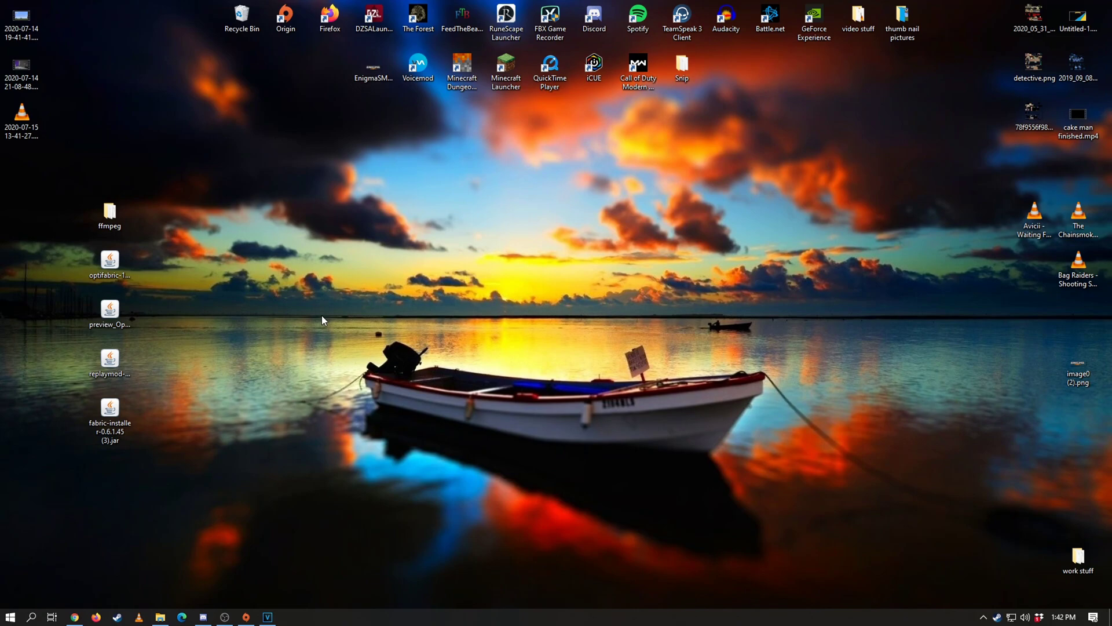
Step: Switch to Chrome and examine the FFmpeg Builds page's version, architecture, linking and license options
drag(322, 317, 812, 473)
mouse_move(76, 617)
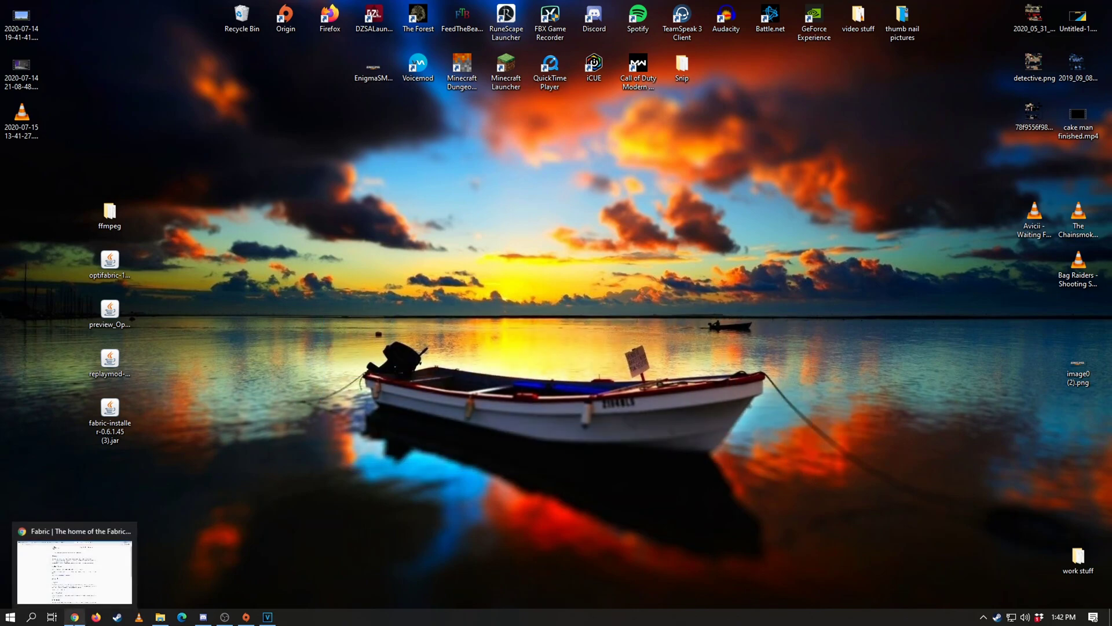
click(76, 617)
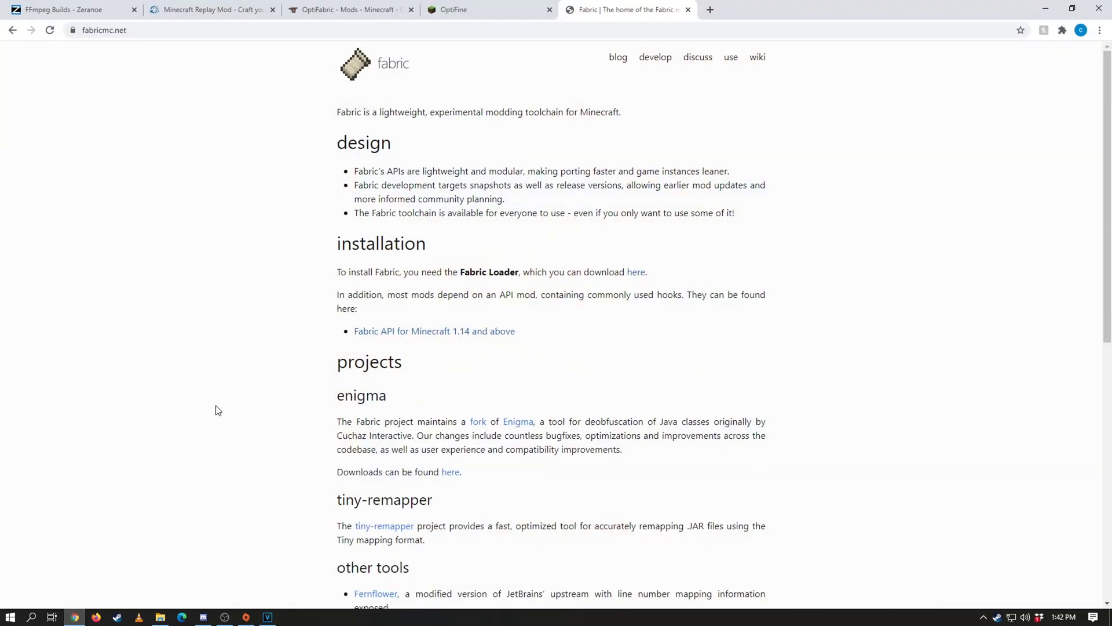
click(72, 13)
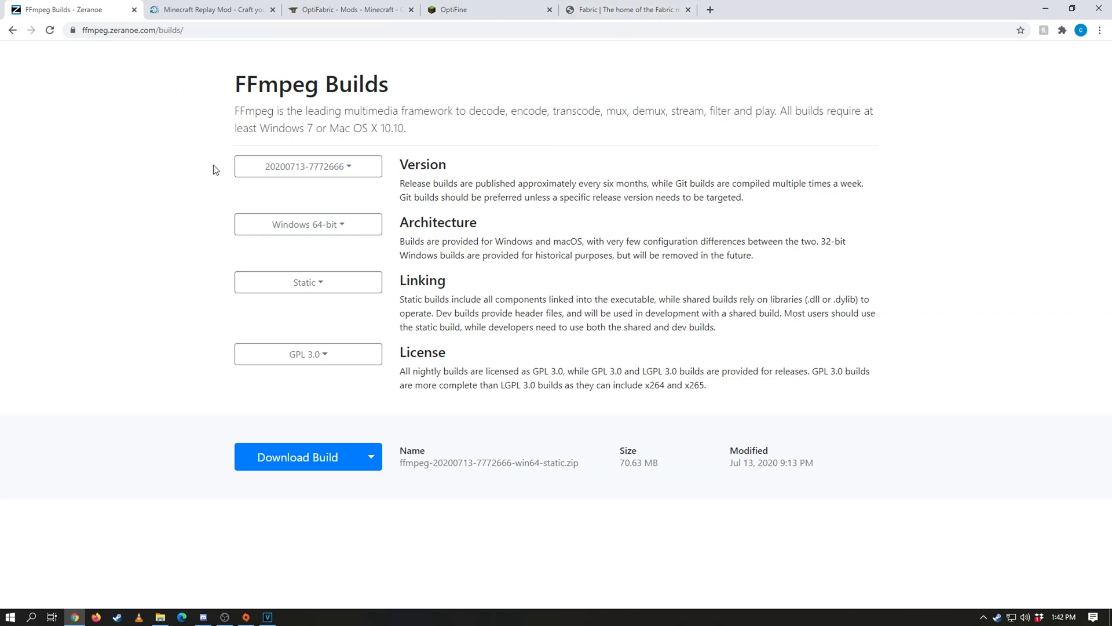
drag(224, 73, 488, 74)
click(488, 81)
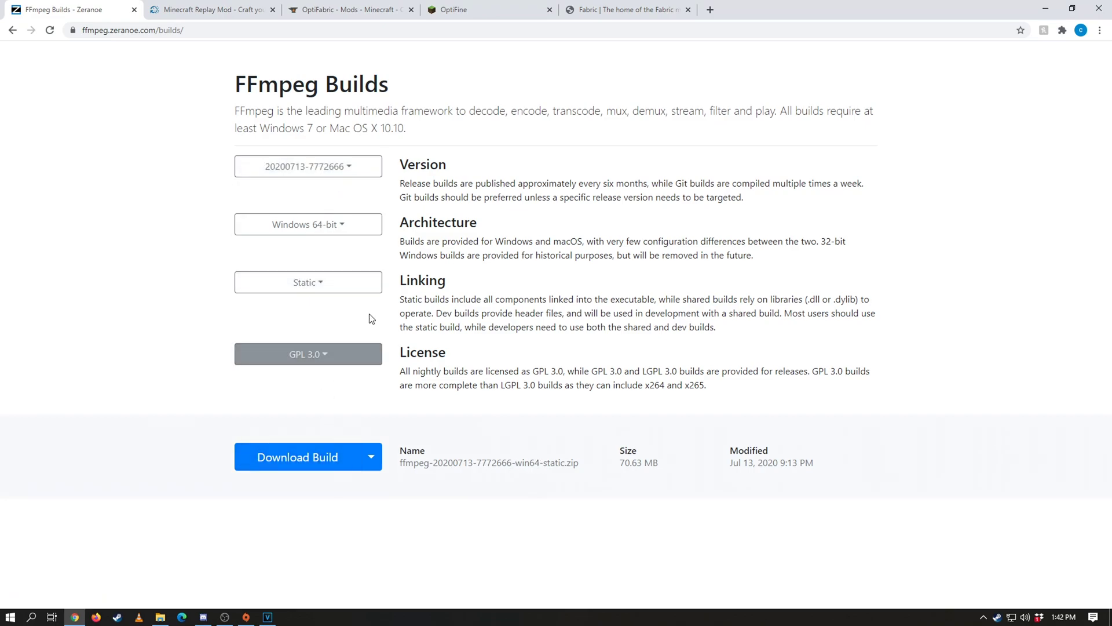
click(331, 225)
click(152, 267)
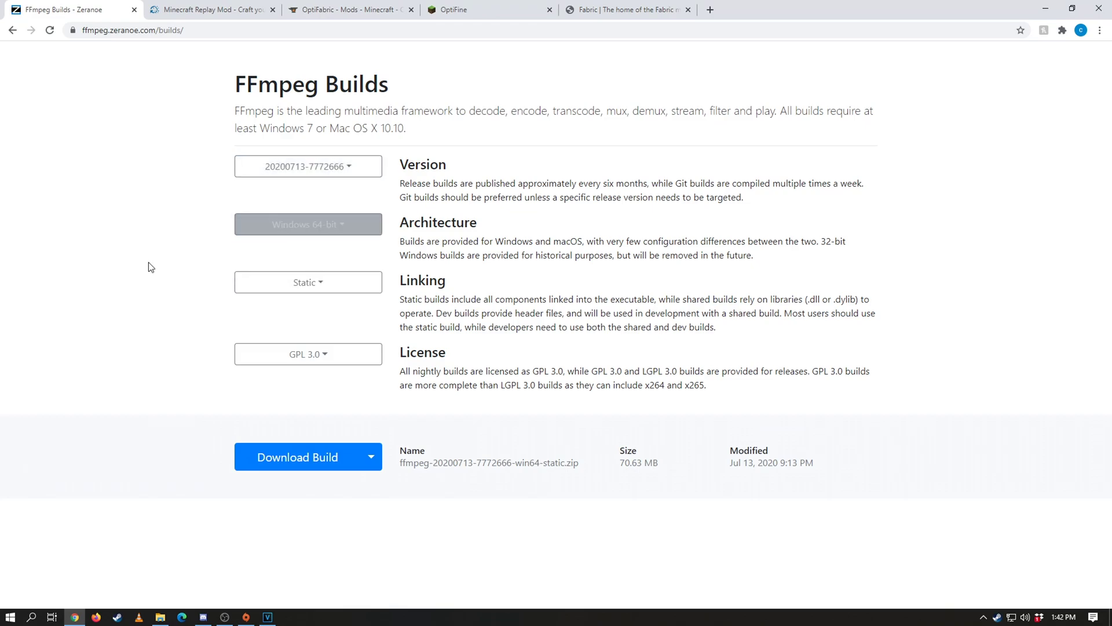
Step: Open the Replay Mod downloads page and look over the Replay Mod v2.4.0 builds for each Minecraft version
click(191, 6)
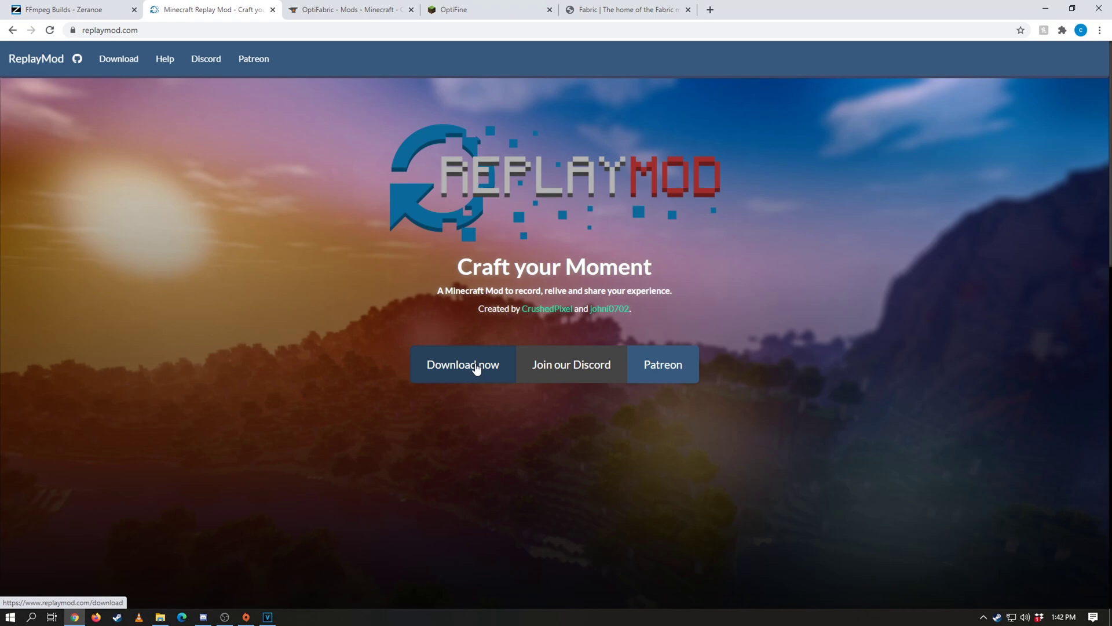
click(475, 368)
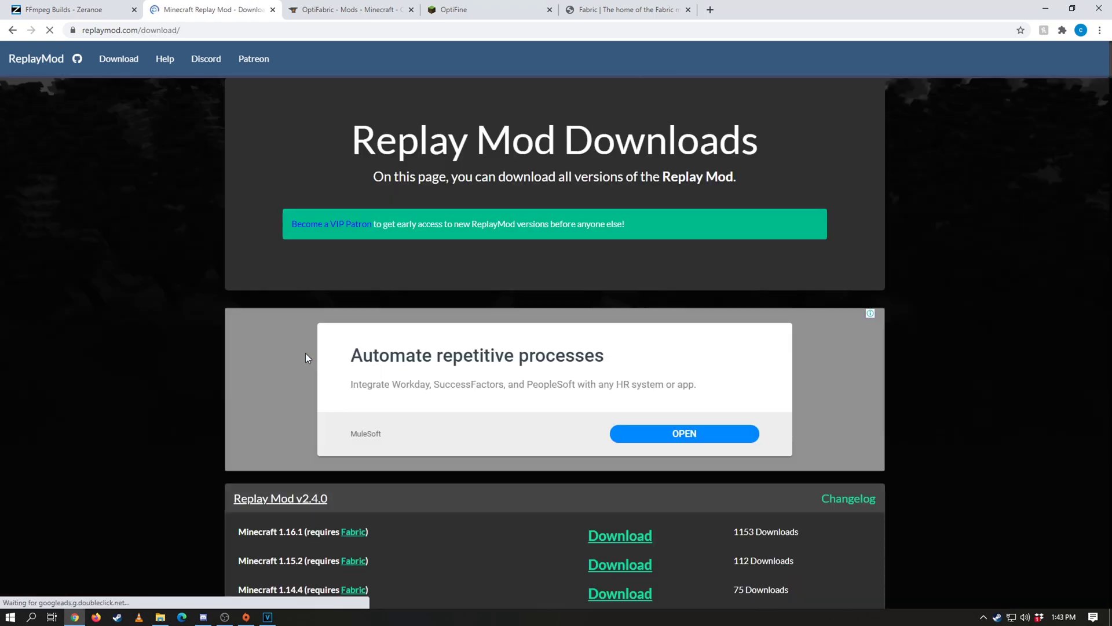
scroll(378, 478, down, 2)
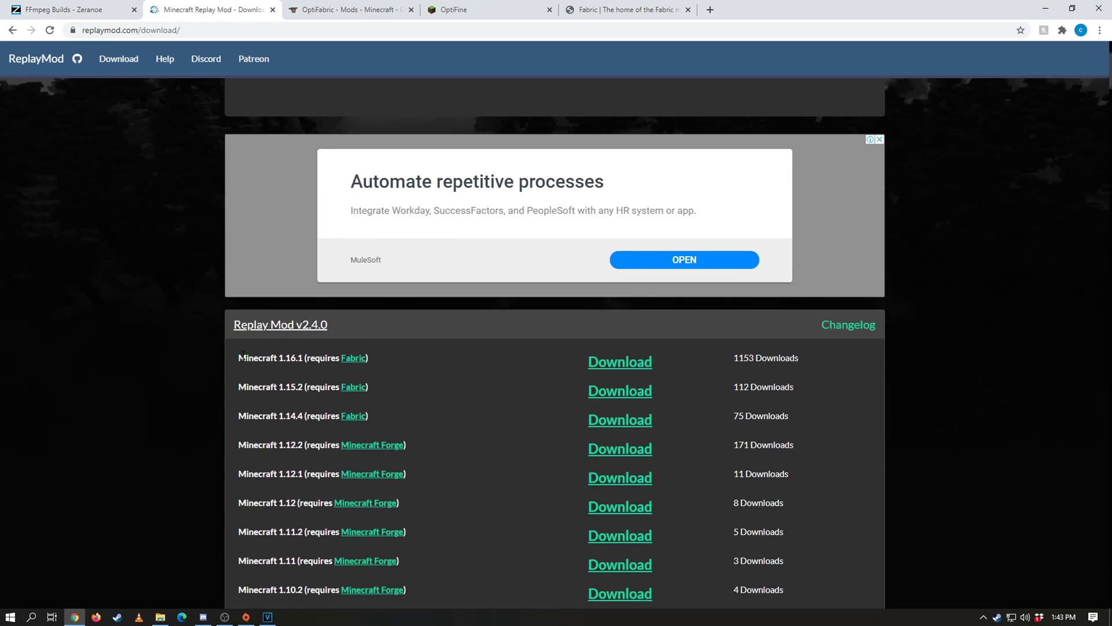
scroll(251, 362, up, 3)
scroll(253, 367, down, 3)
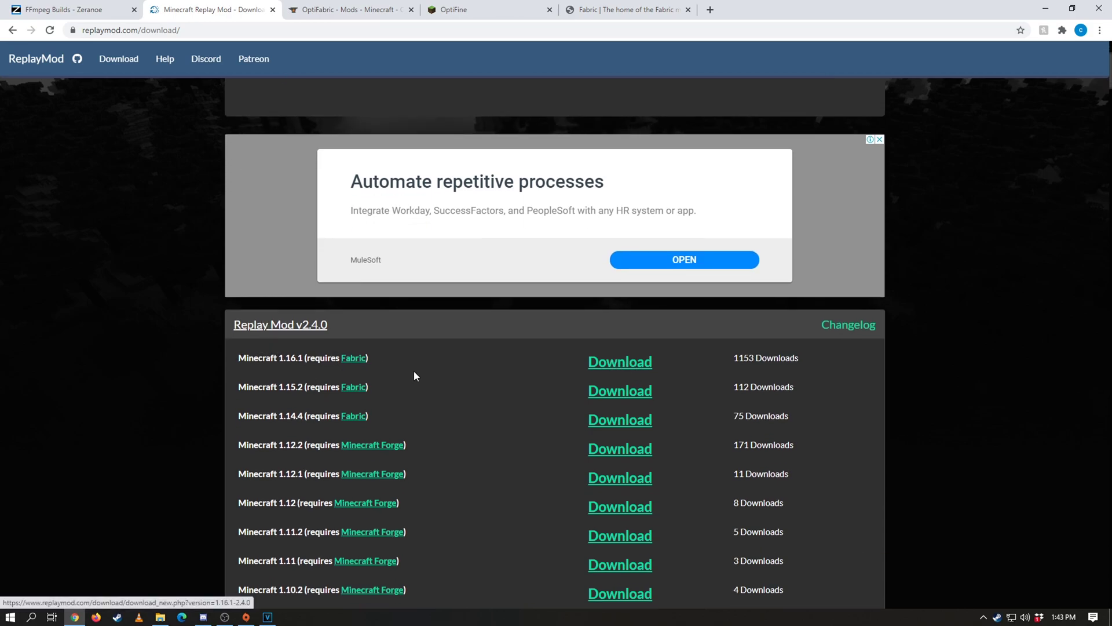
Step: Look through the OptiFabric project page on CurseForge for its recent files for Minecraft 1.16
click(364, 8)
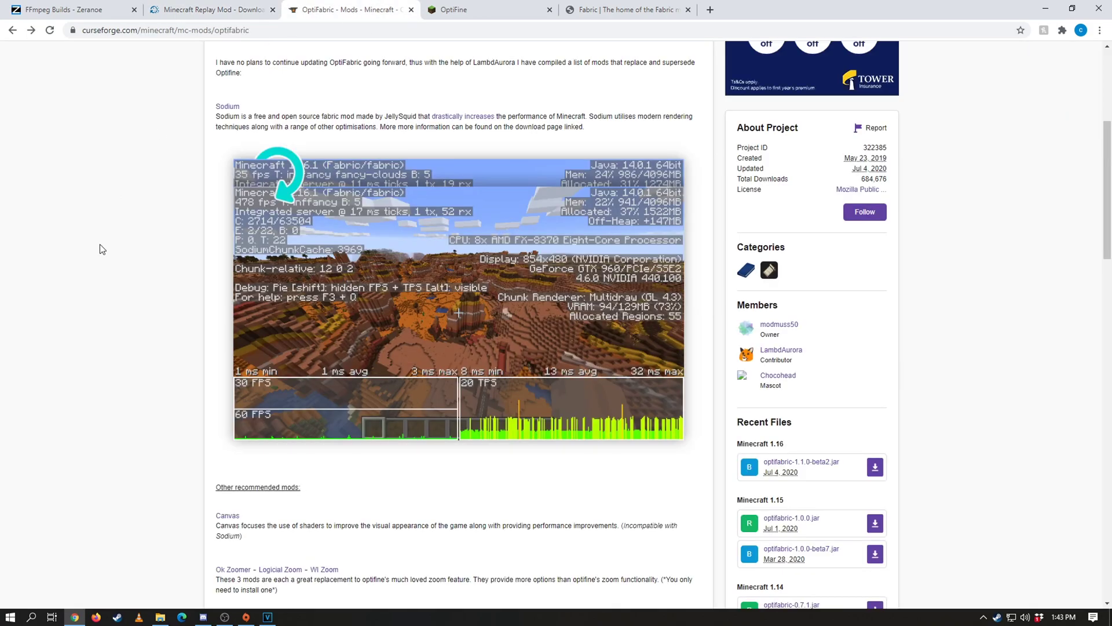
scroll(199, 307, up, 3)
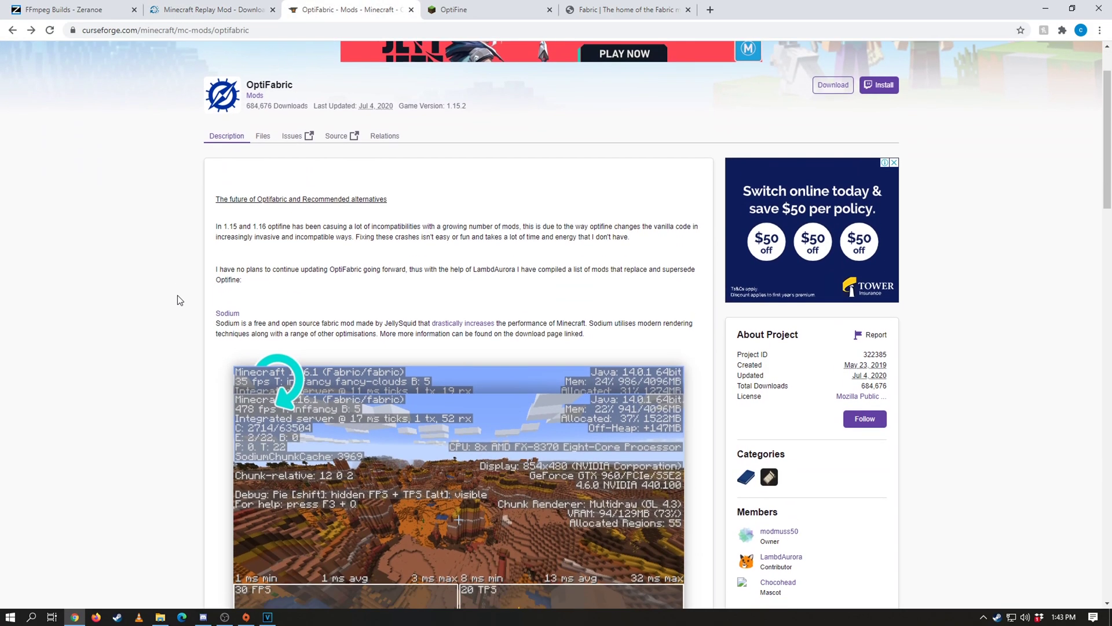
scroll(168, 307, down, 5)
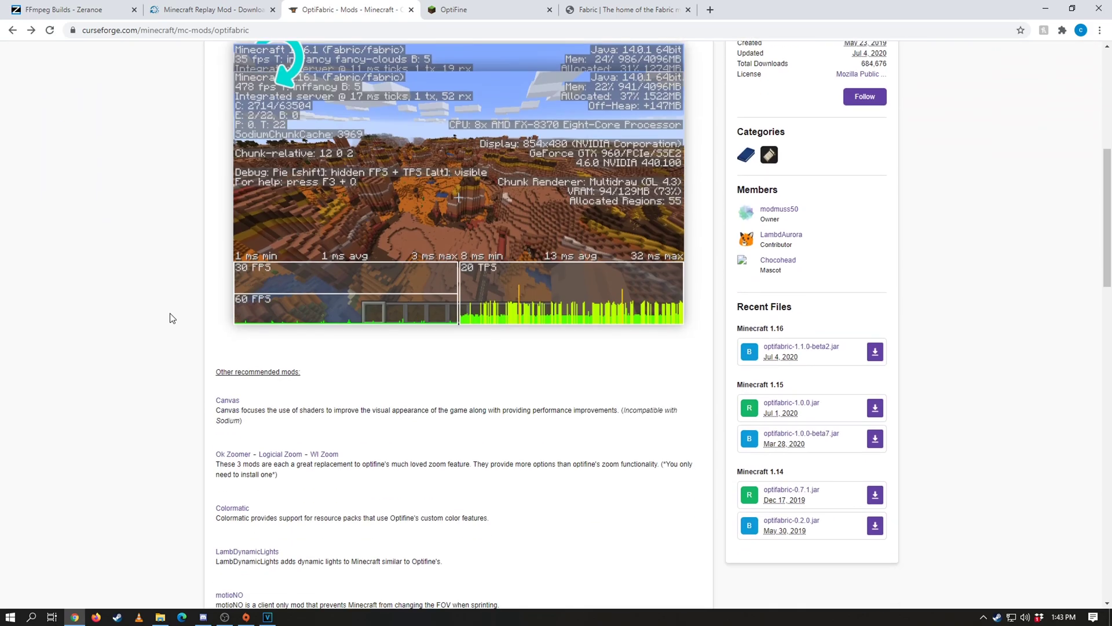
scroll(170, 316, up, 5)
scroll(173, 318, up, 2)
scroll(175, 327, down, 8)
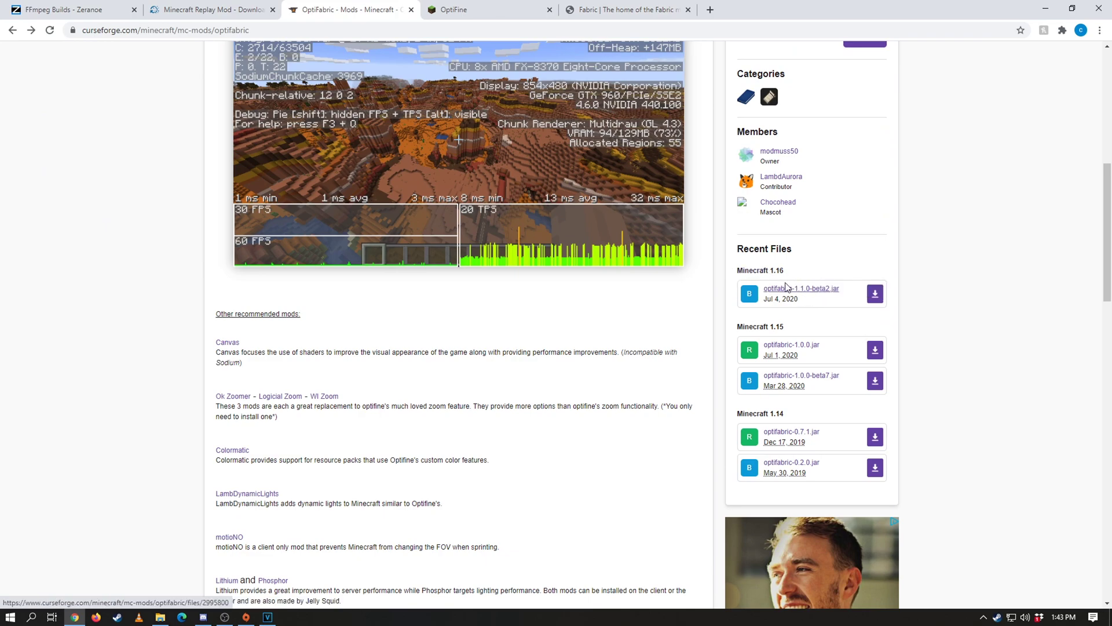
Step: Open the OptiFine downloads page and expand the preview versions
click(501, 12)
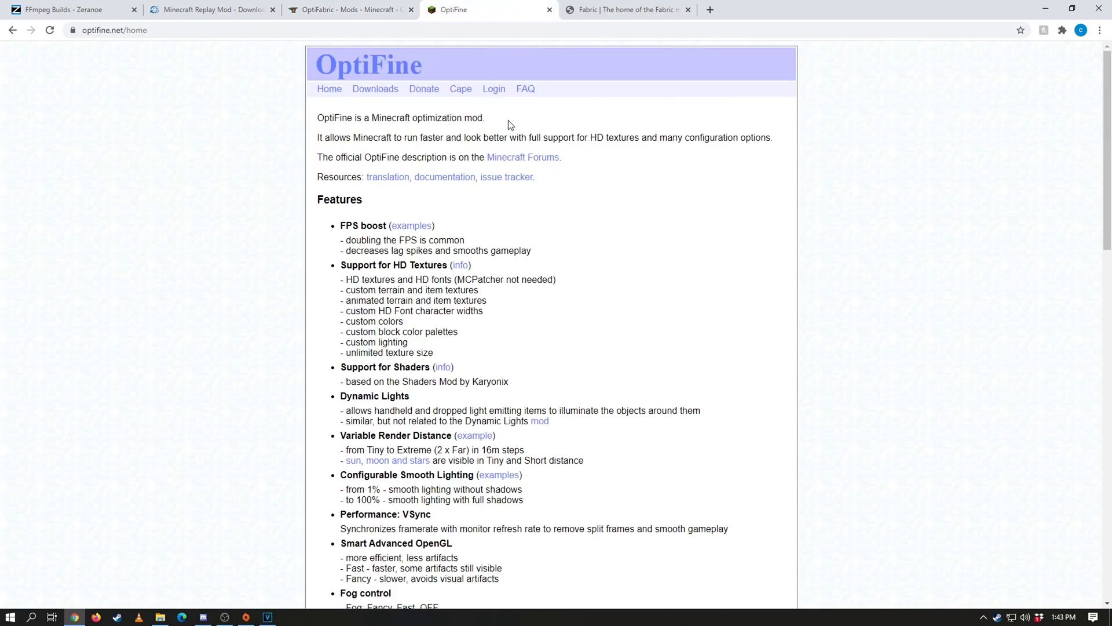
click(359, 94)
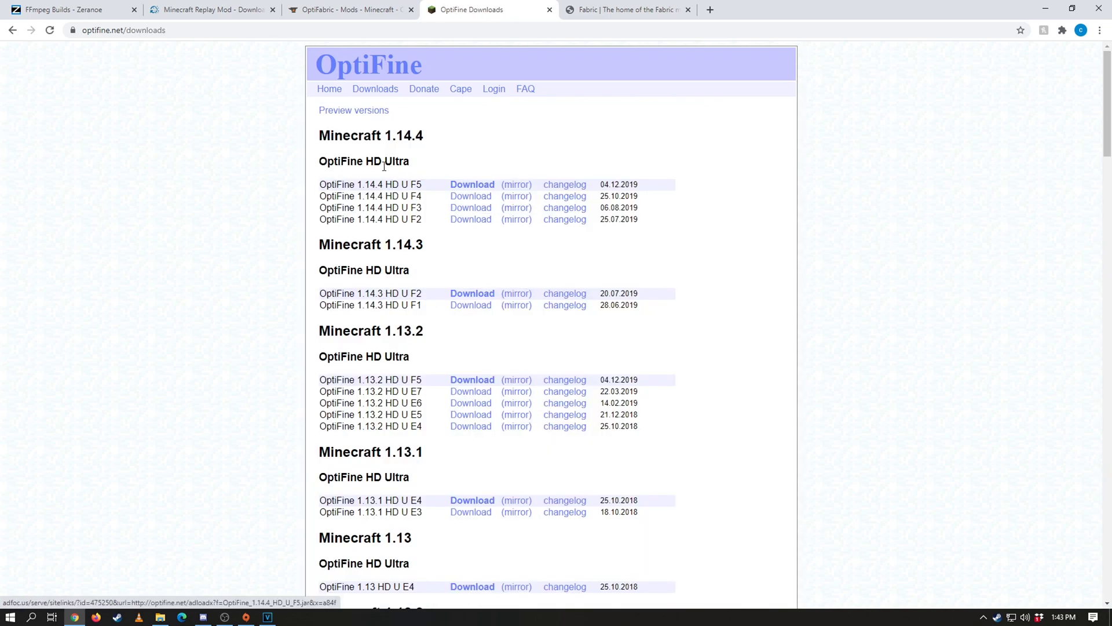
click(360, 112)
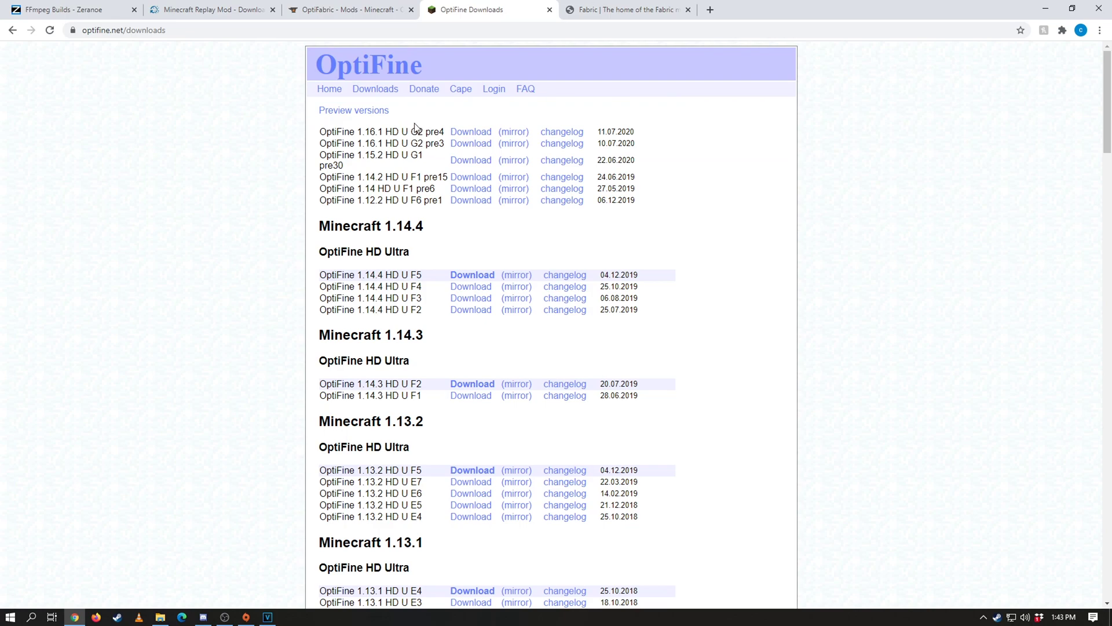
Step: View the Fabric home page and minimize the browser to return to the downloaded files on the desktop
click(592, 18)
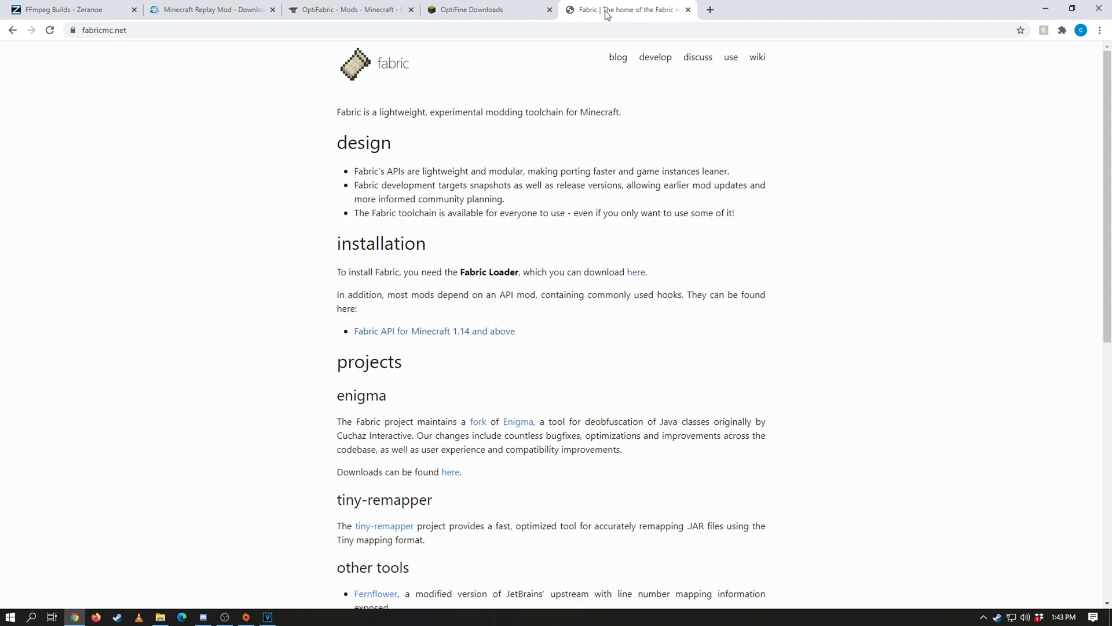
click(1049, 7)
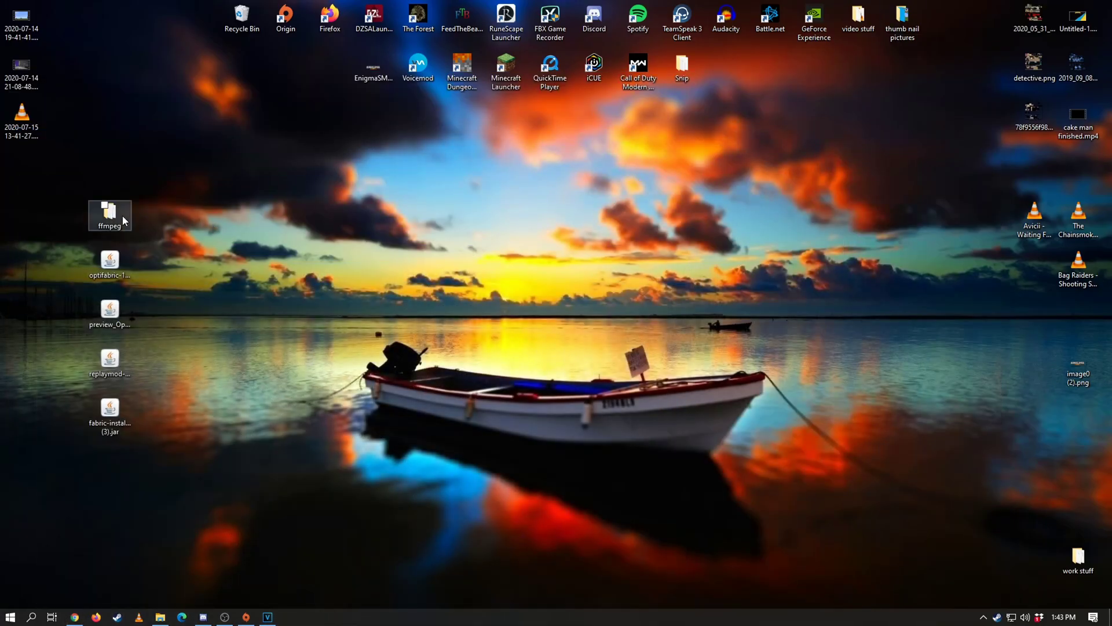
mouse_move(122, 217)
Step: Run the fabric-installer jar from the desktop, install the Fabric client for Minecraft 1.16.1 with a profile, and close the installer
mouse_move(104, 426)
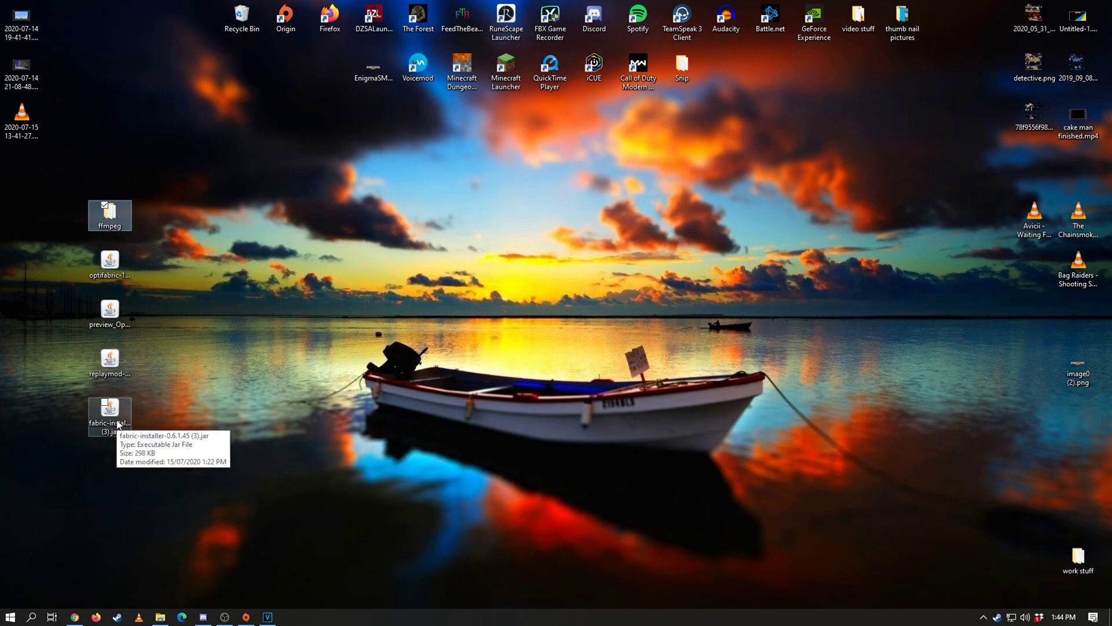
click(118, 423)
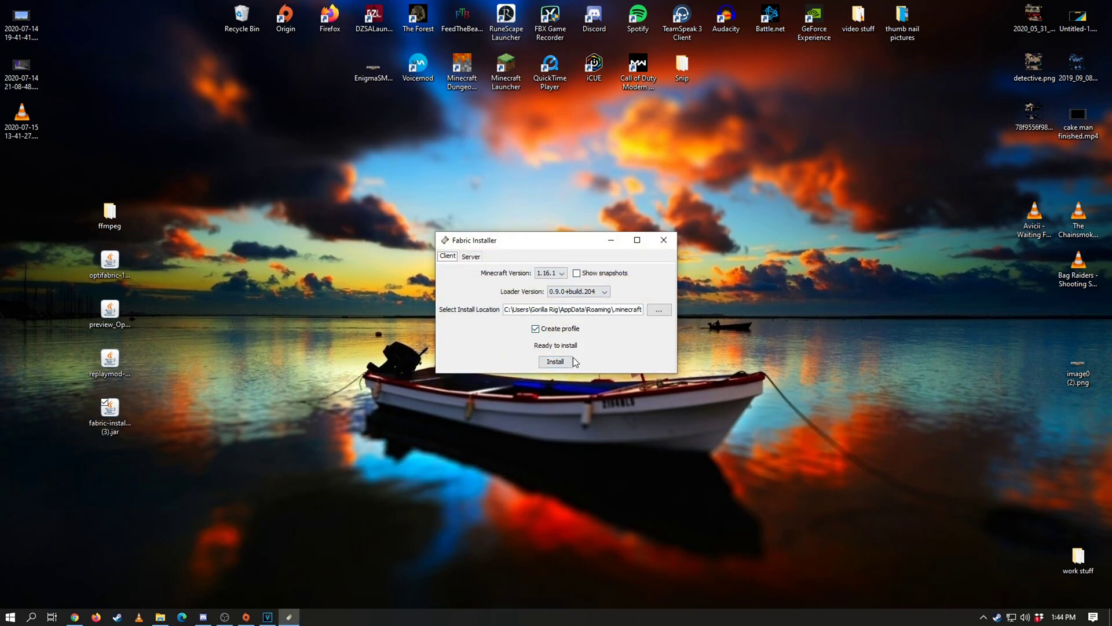
click(566, 361)
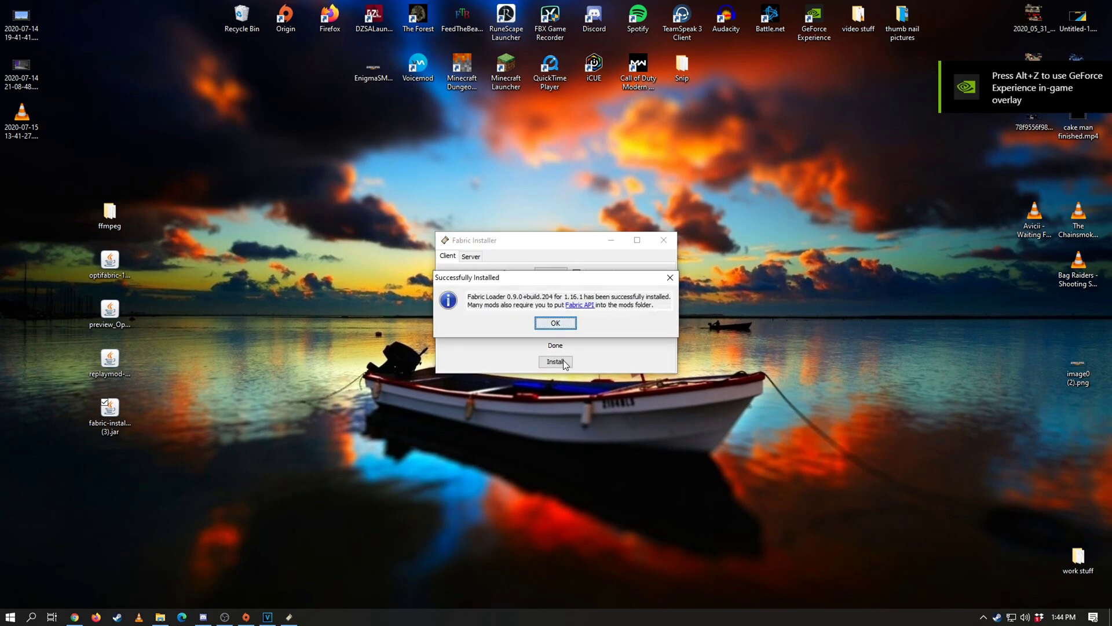
click(553, 324)
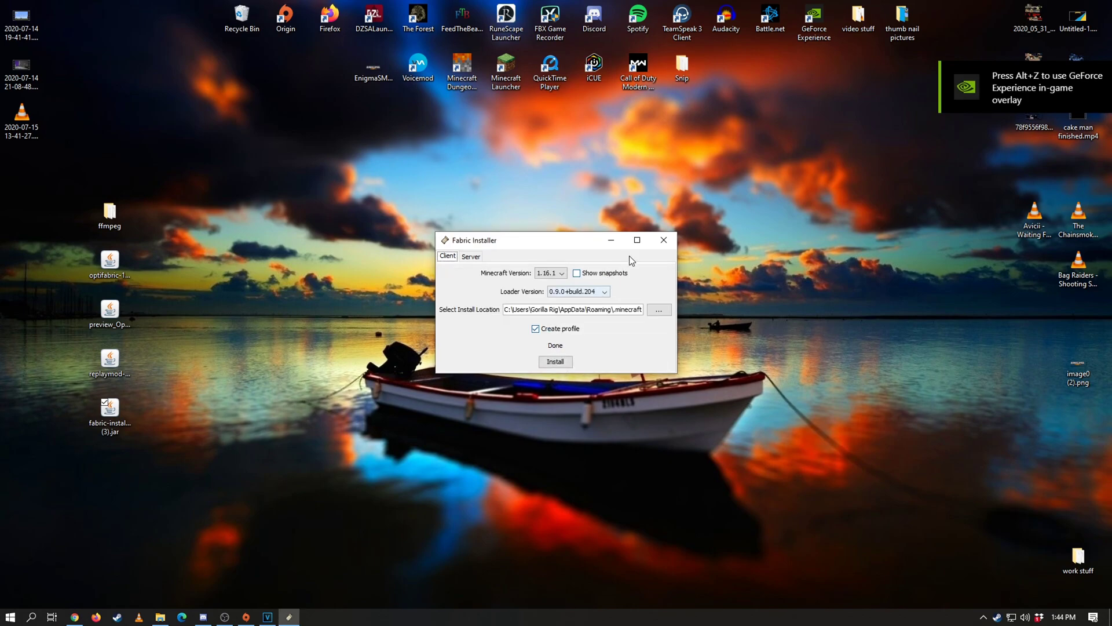
click(663, 242)
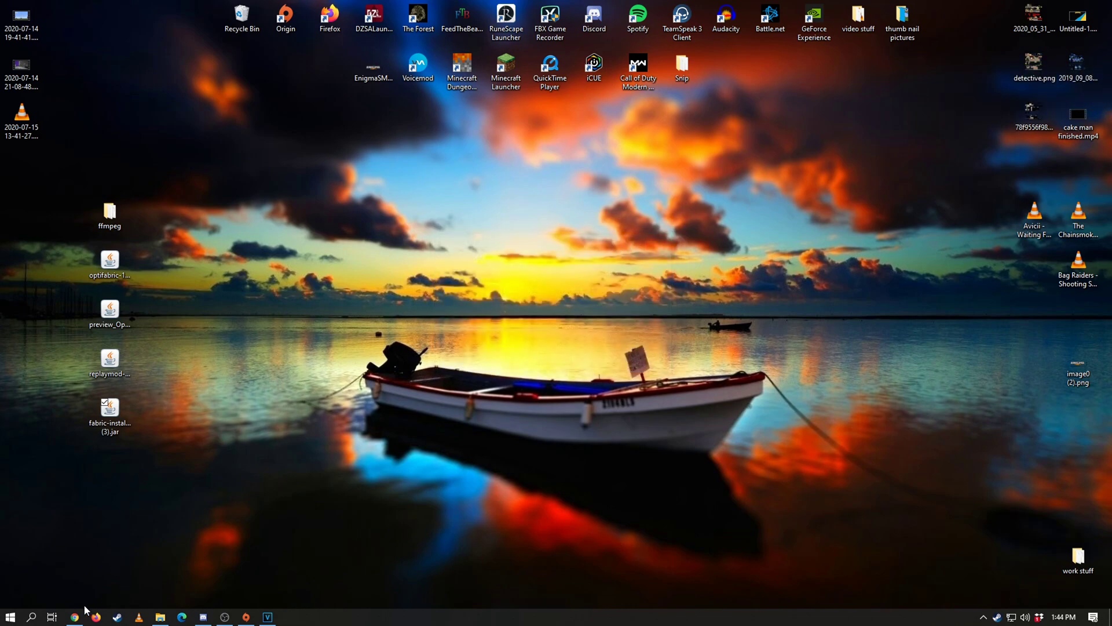
Step: Open the .minecraft folder under AppData\Roaming in File Explorer and move the ffmpeg folder from the desktop into it
click(31, 617)
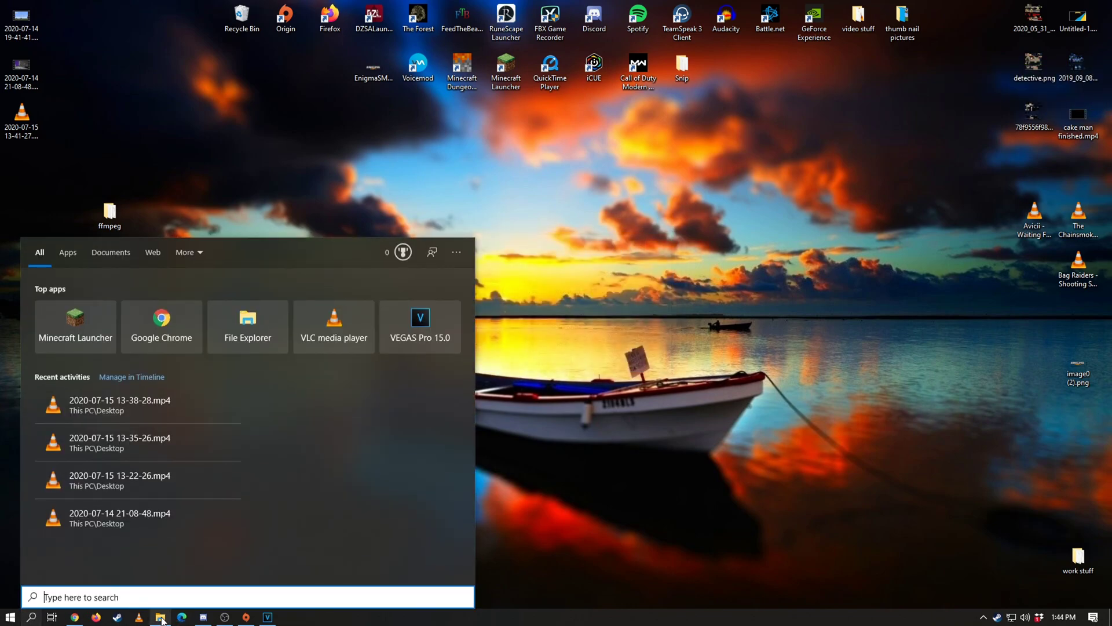
click(161, 618)
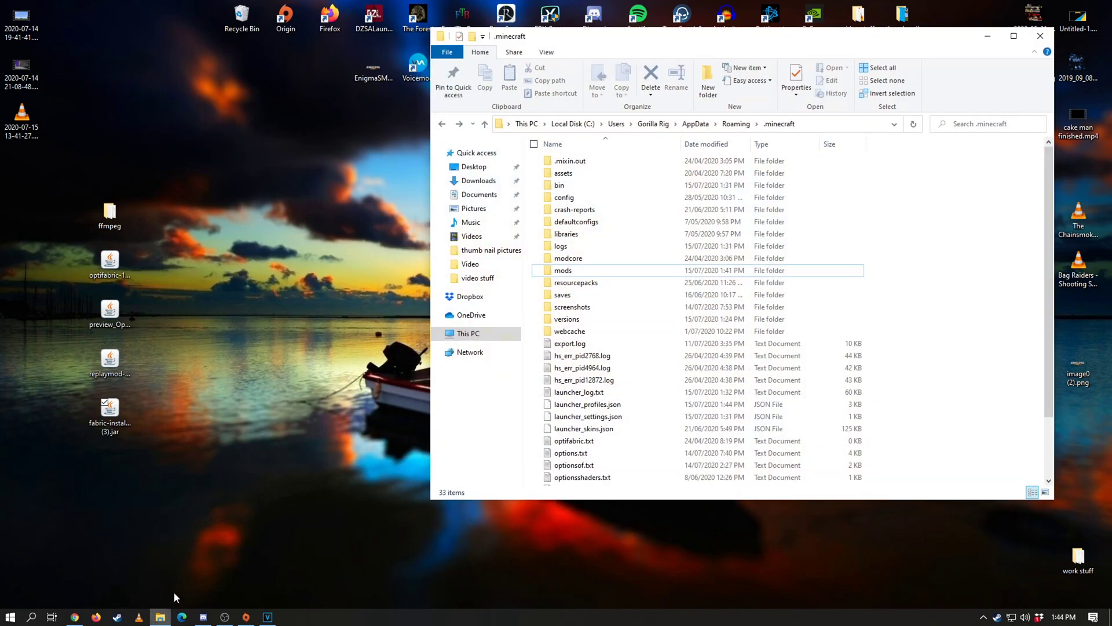
click(614, 160)
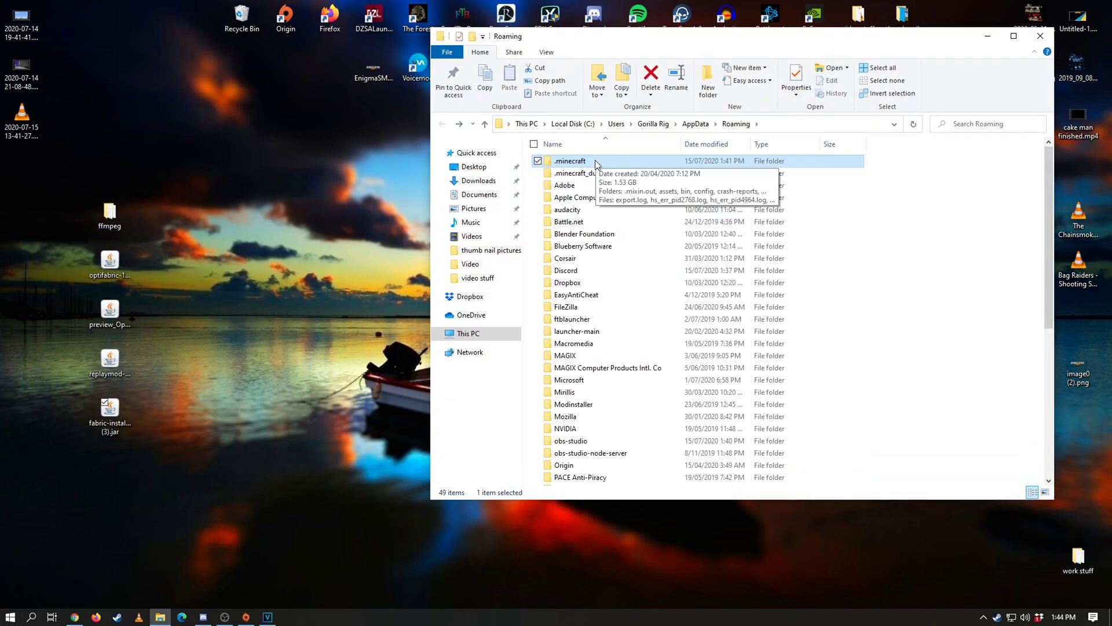
double_click(599, 163)
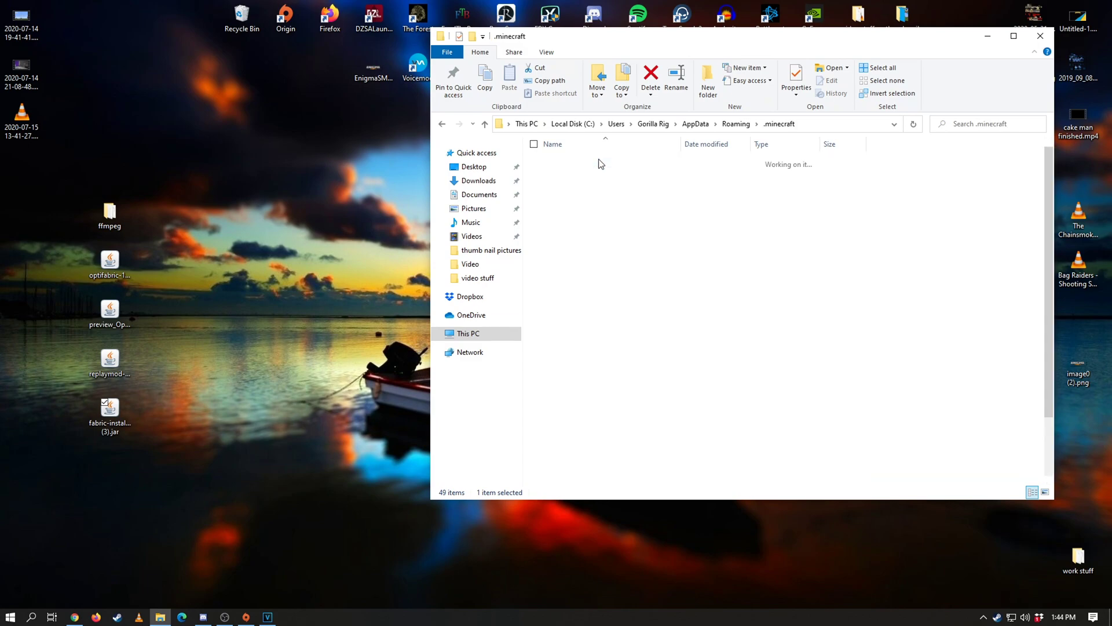
drag(623, 48, 596, 105)
click(114, 218)
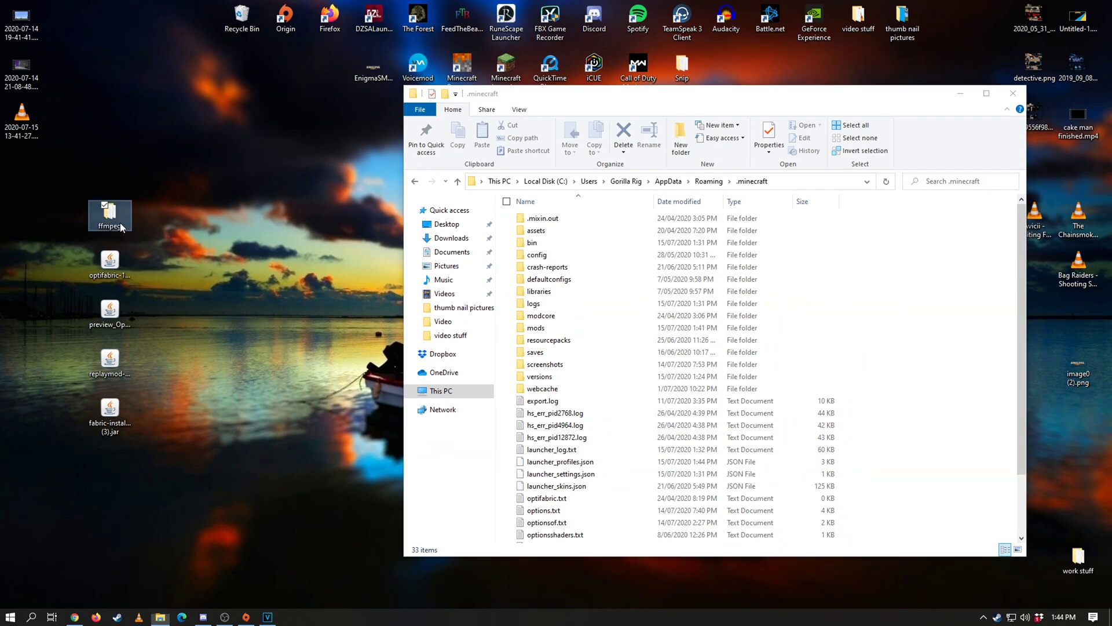
drag(106, 214, 846, 284)
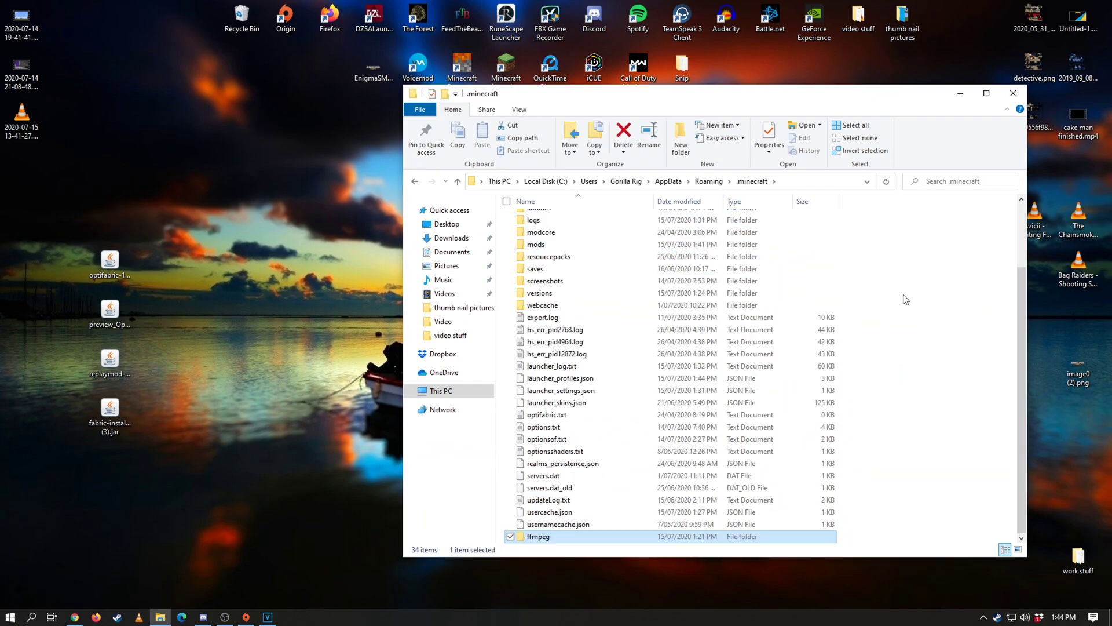
Step: Move the replaymod, OptiFine preview and optifabric jar files from the desktop into the .minecraft mods folder, and close the folder window
scroll(689, 297, up, 3)
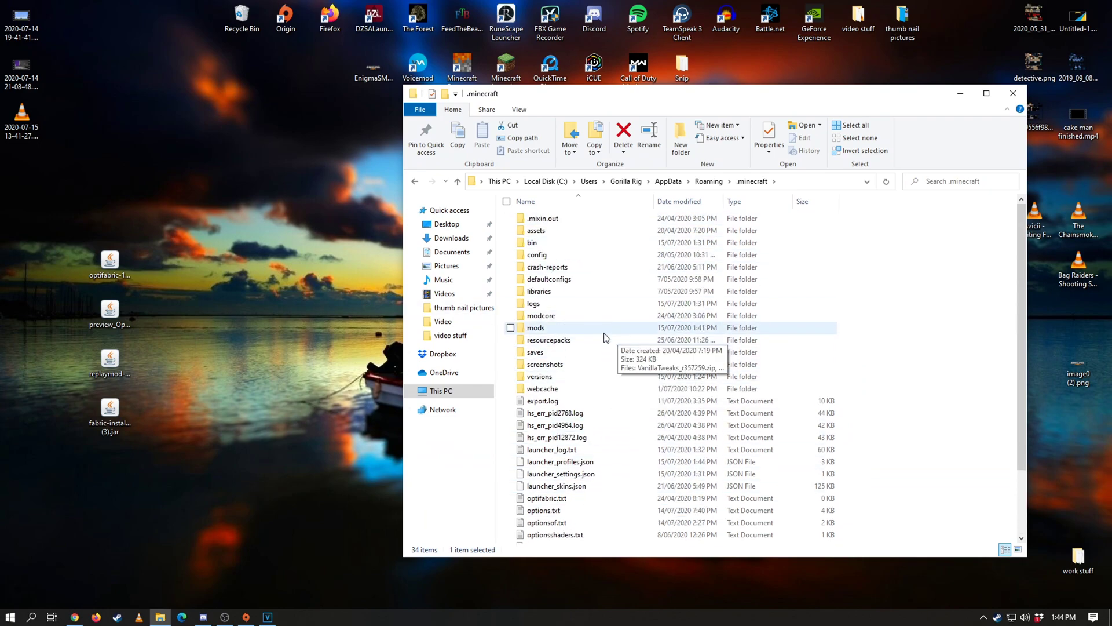
double_click(601, 333)
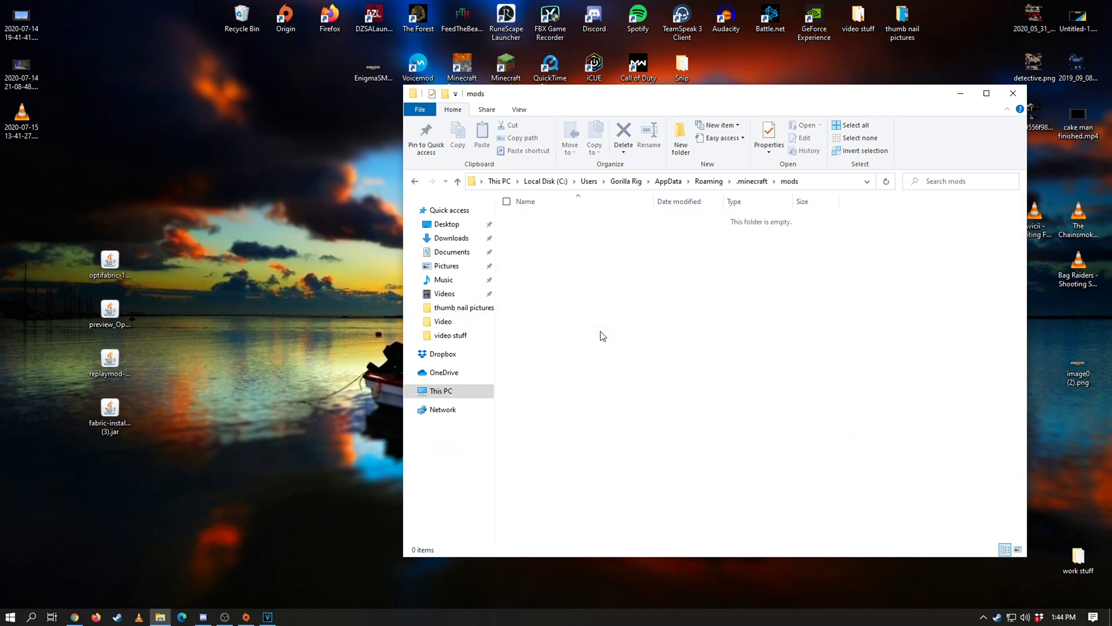
drag(186, 493, 88, 243)
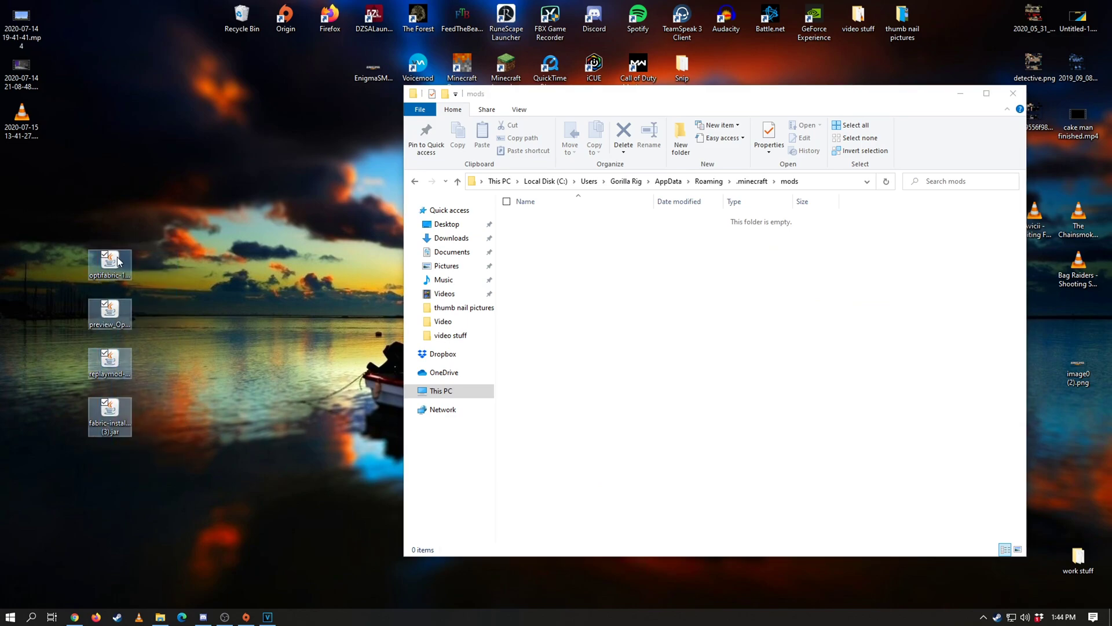
click(148, 367)
drag(112, 367, 711, 357)
drag(119, 328, 674, 353)
drag(107, 262, 684, 361)
click(1013, 92)
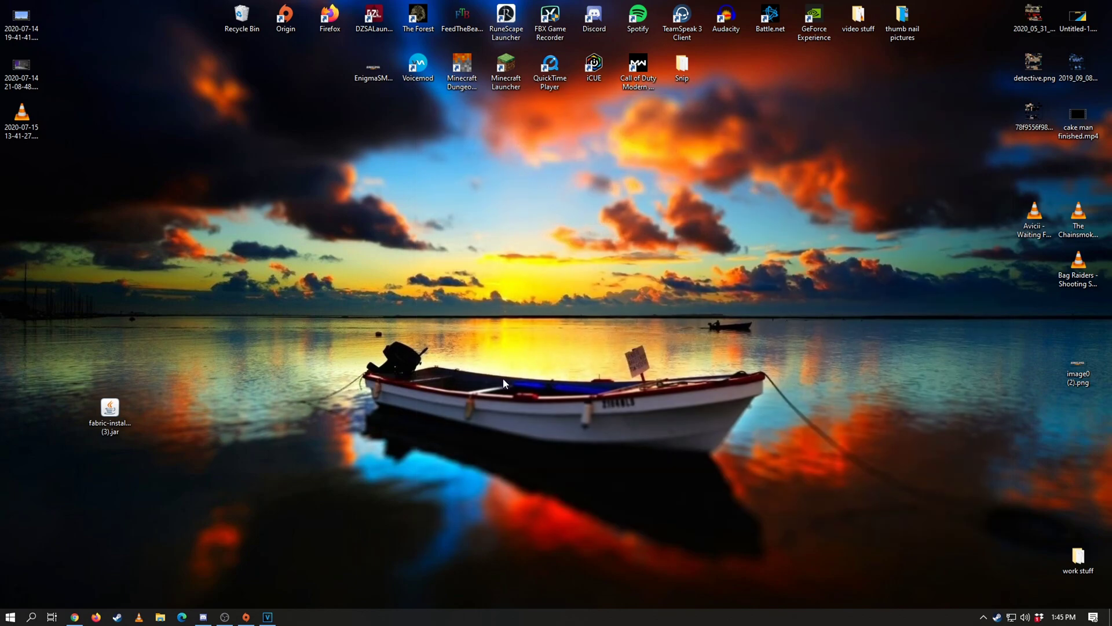
Step: Open the Minecraft Launcher and start the game with the fabric-loader-1.16.1 profile
double_click(517, 81)
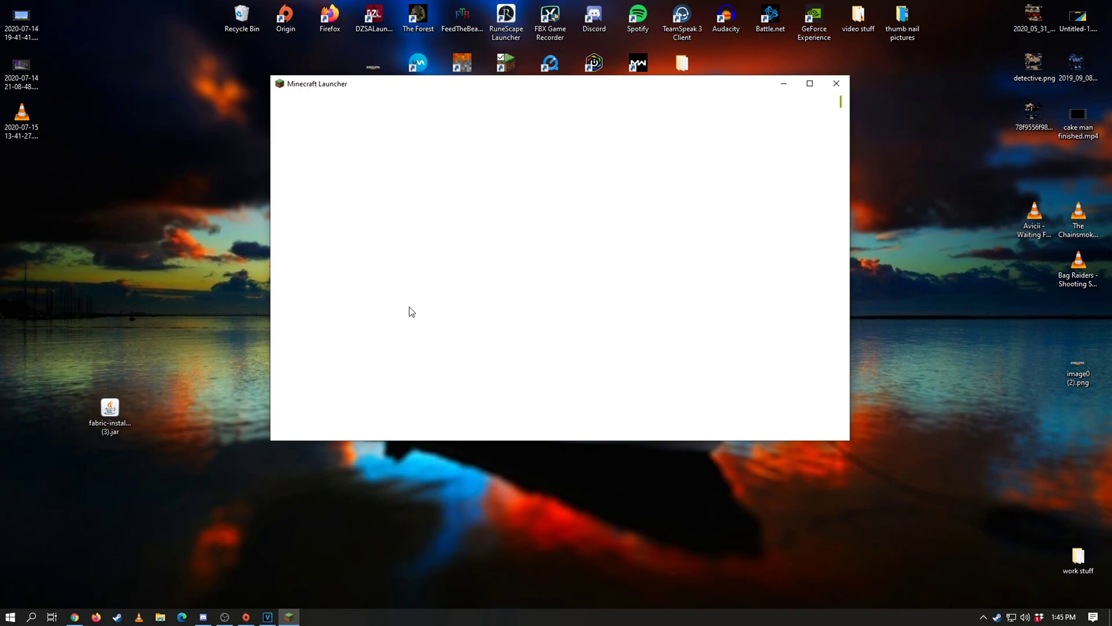
click(450, 422)
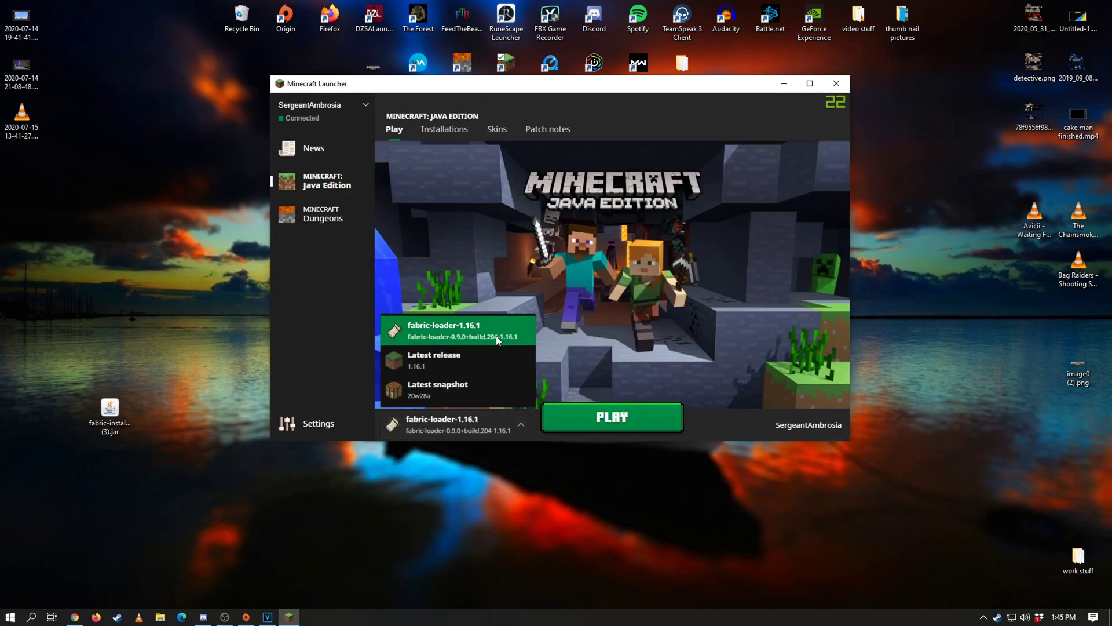
click(467, 425)
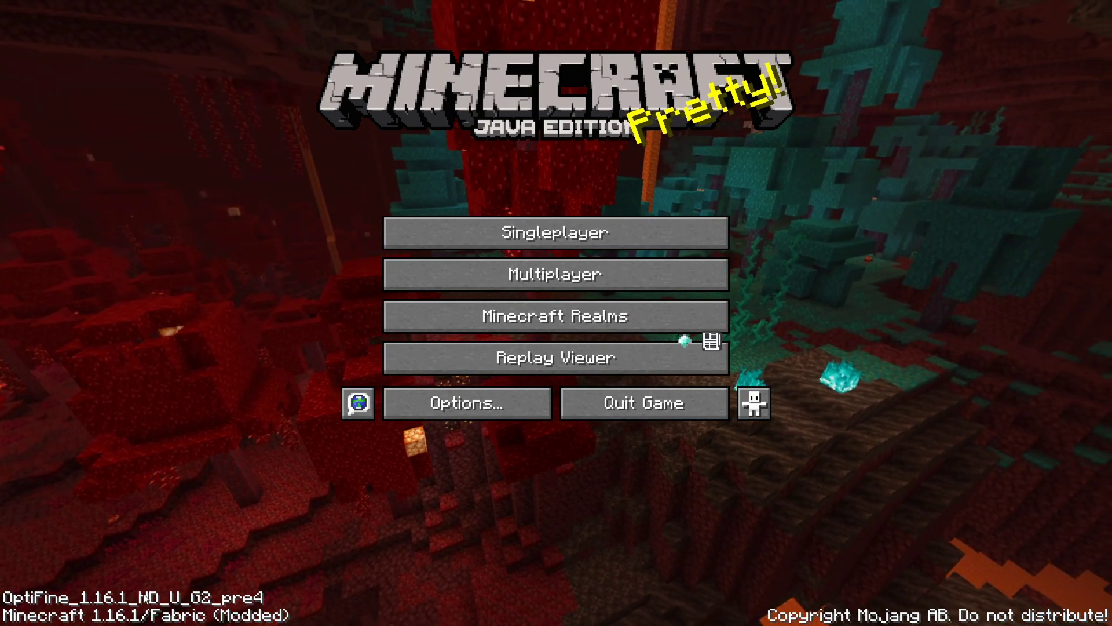
Step: Join the first multiplayer server and look around from the wooden platform to record a short replay
click(512, 274)
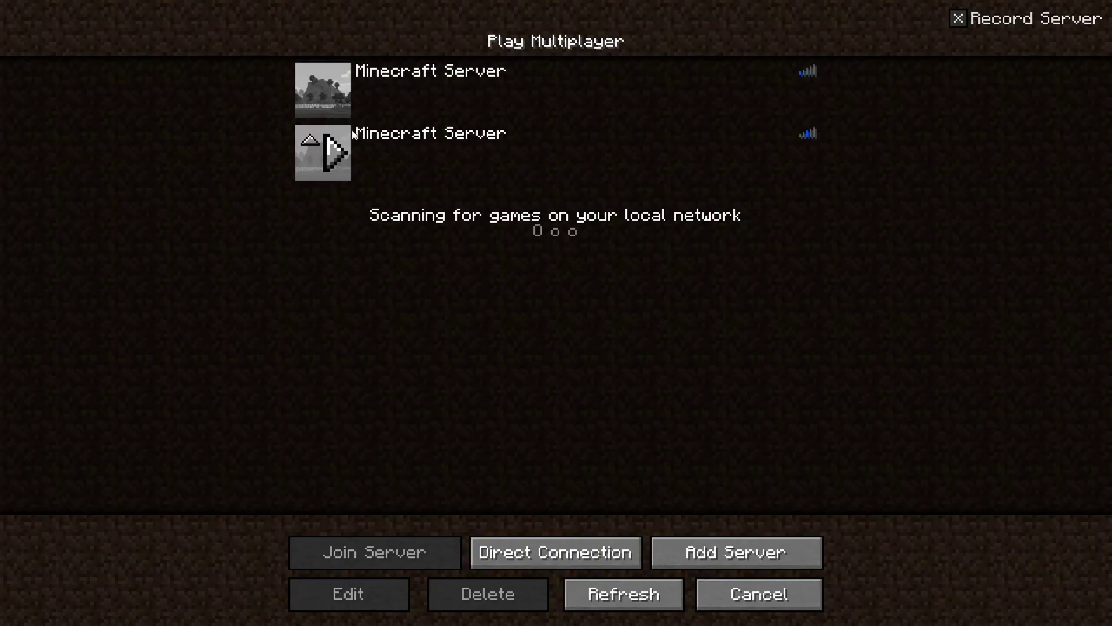
click(340, 86)
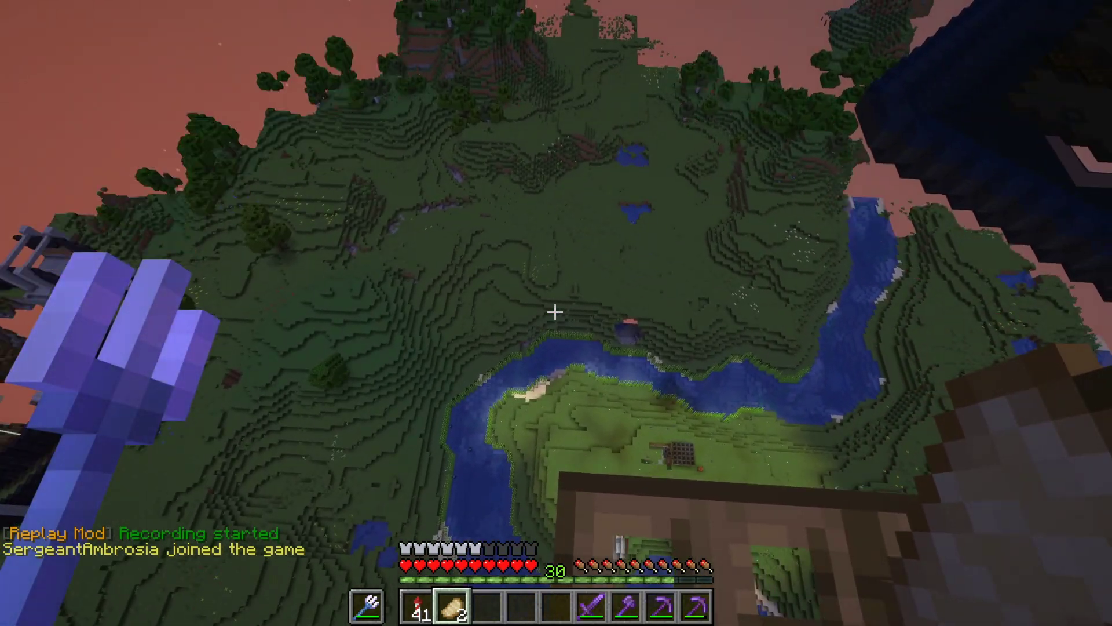
key(c)
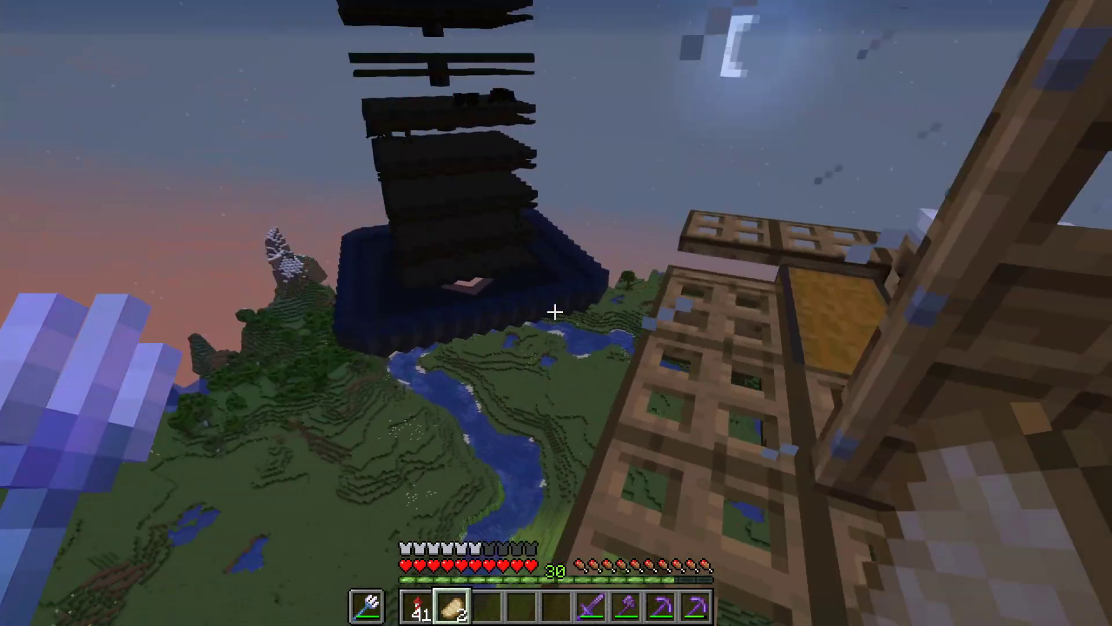
key(e)
key(e)
key(Tab)
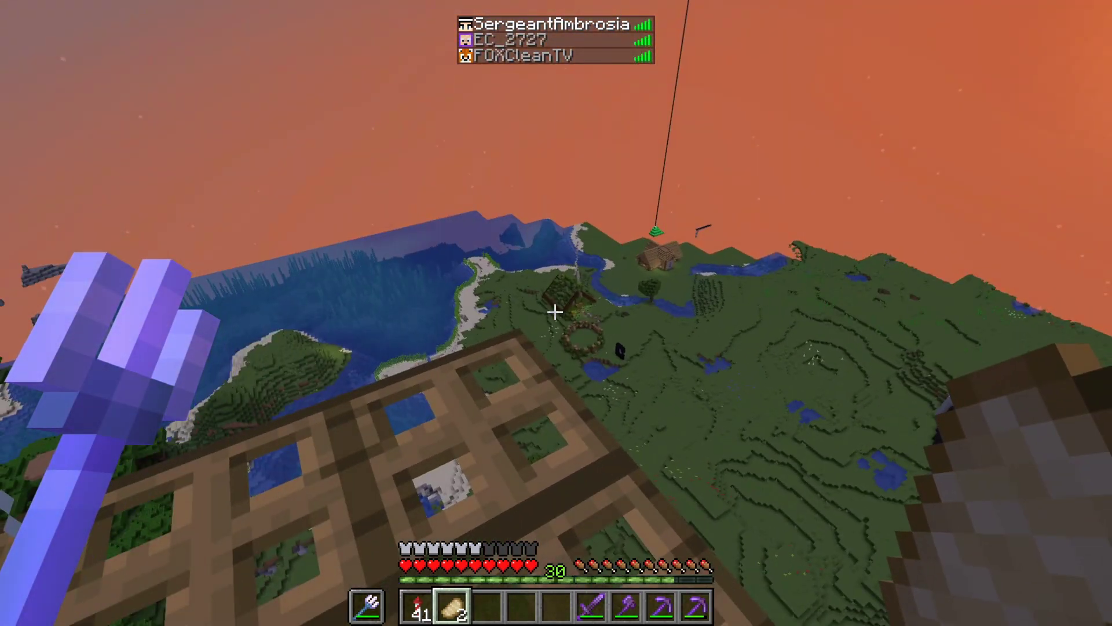
key(c)
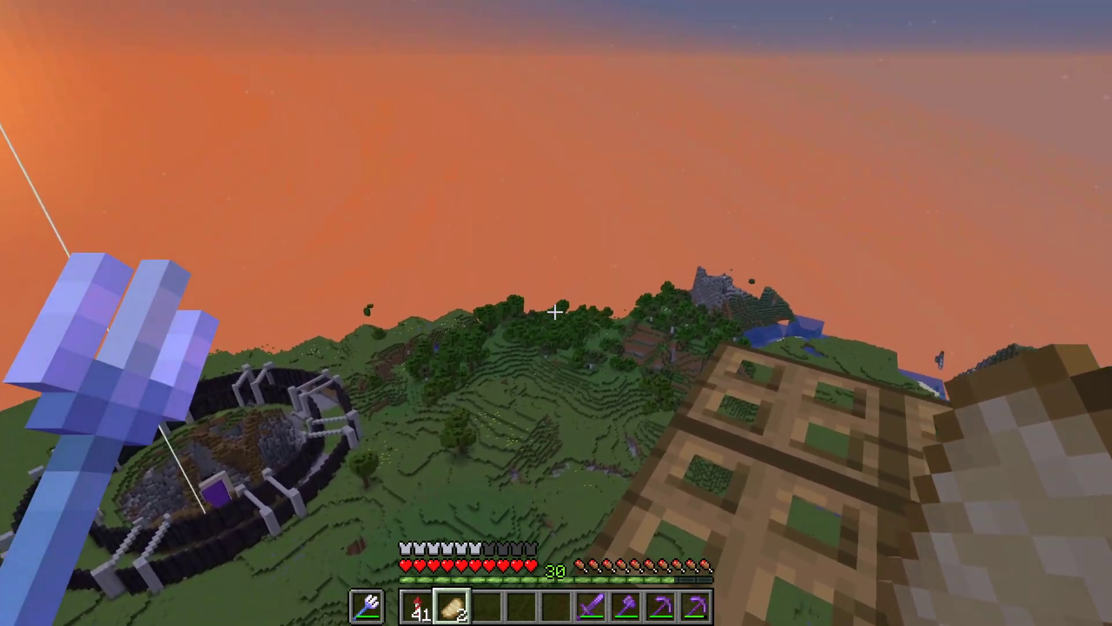
Step: Disconnect from the server and load the 2020_07_15_13_46_04 recording in the Replay Viewer
key(Escape)
click(565, 357)
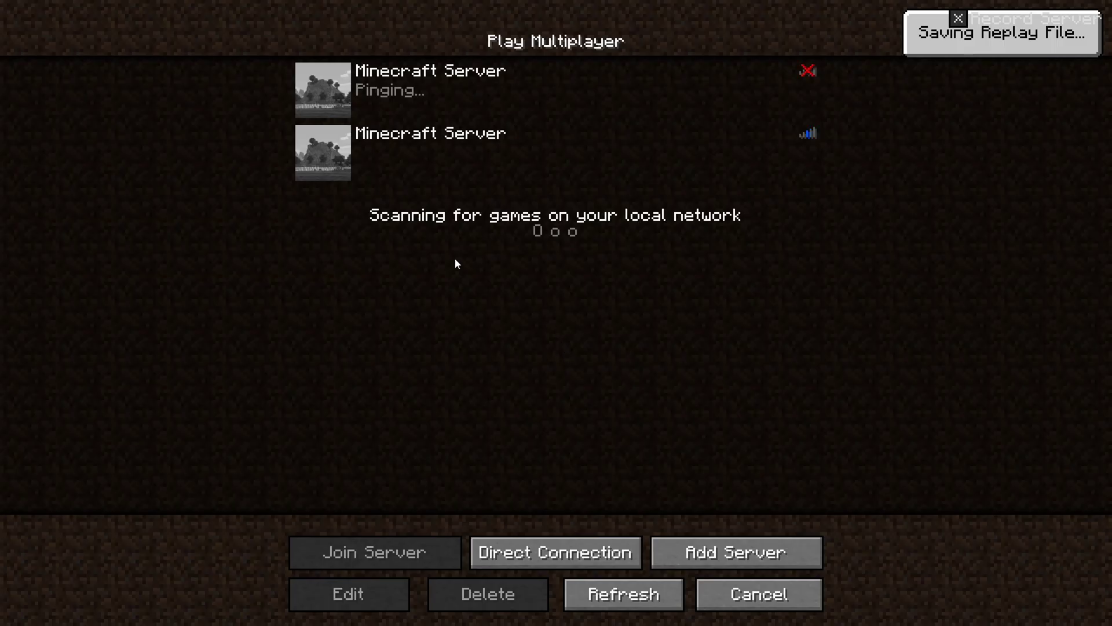
click(732, 579)
click(533, 364)
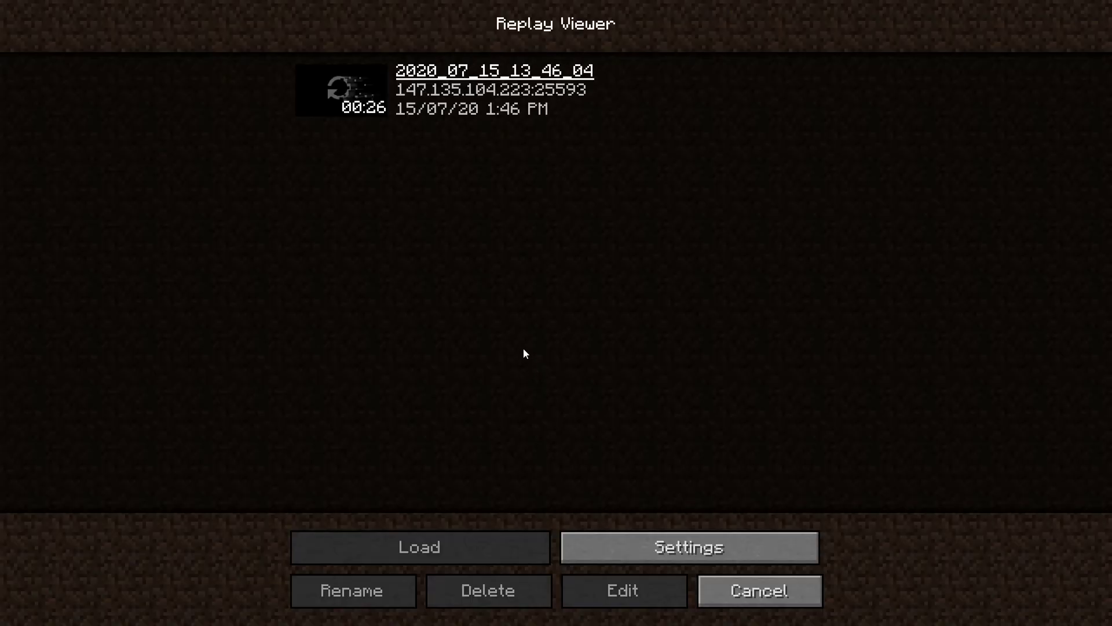
double_click(352, 104)
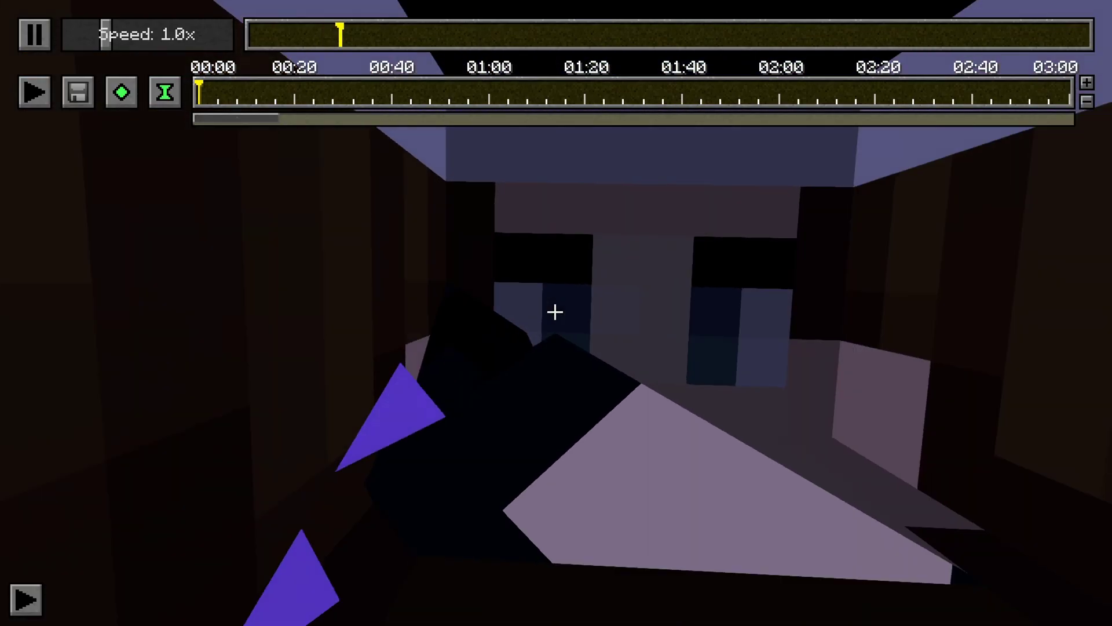
Step: Fly the free camera around the player, the wooden platform and the nearby tower while the replay plays to its end
key(s)
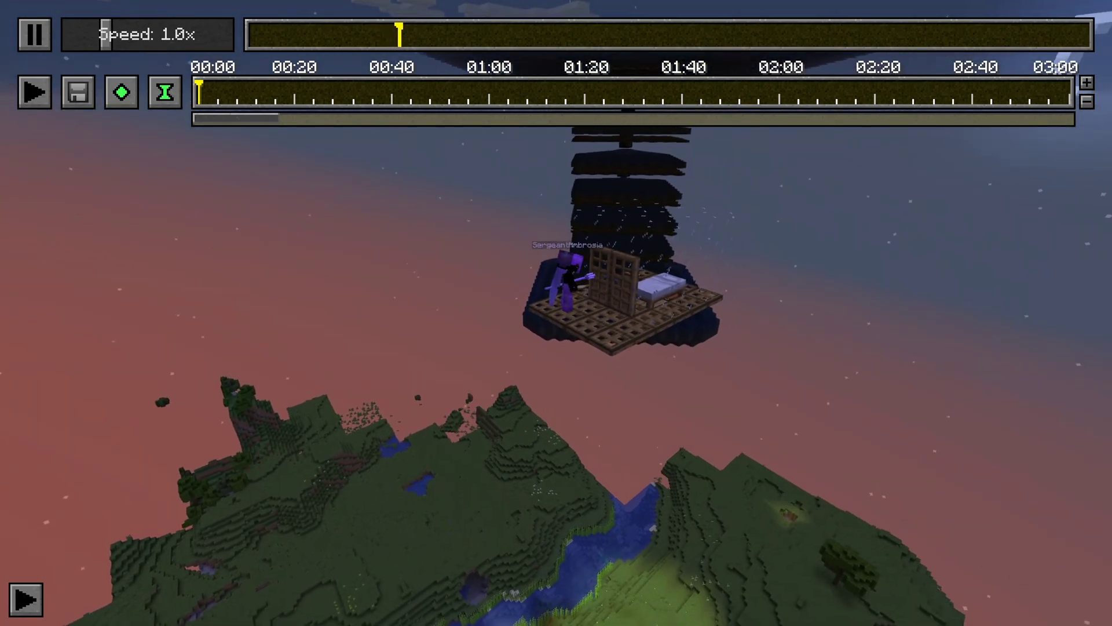
key(w)
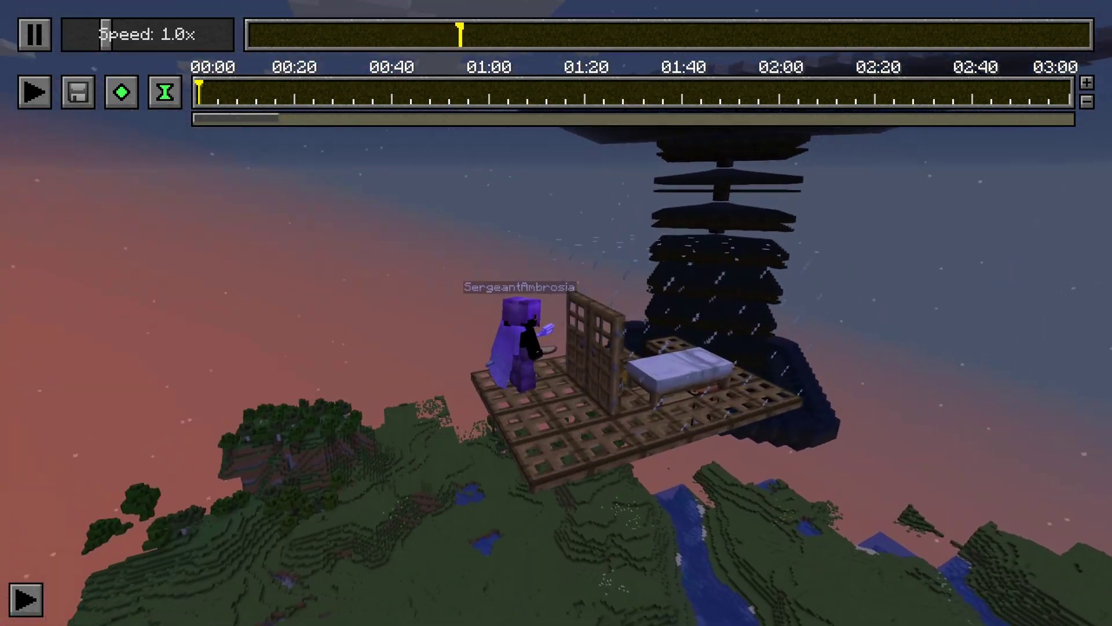
key(d)
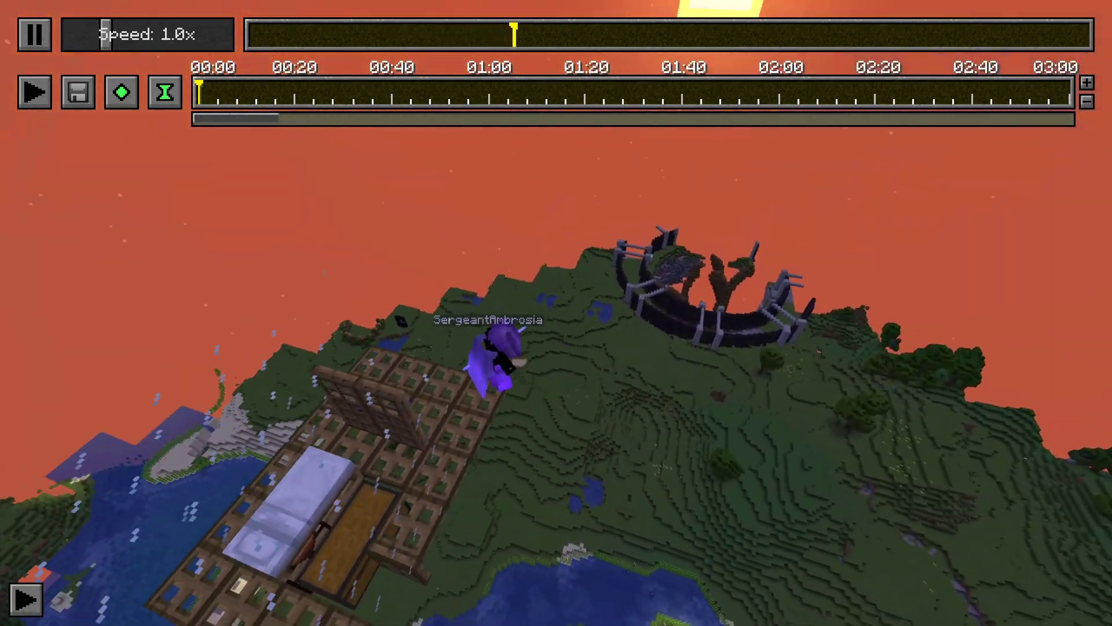
key(d)
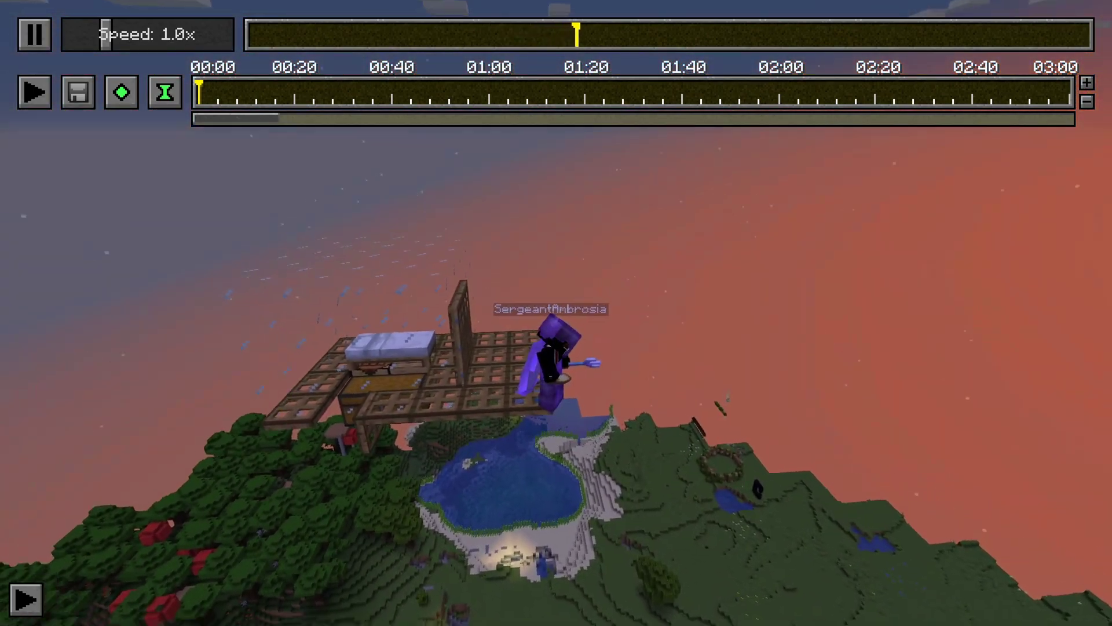
key(s)
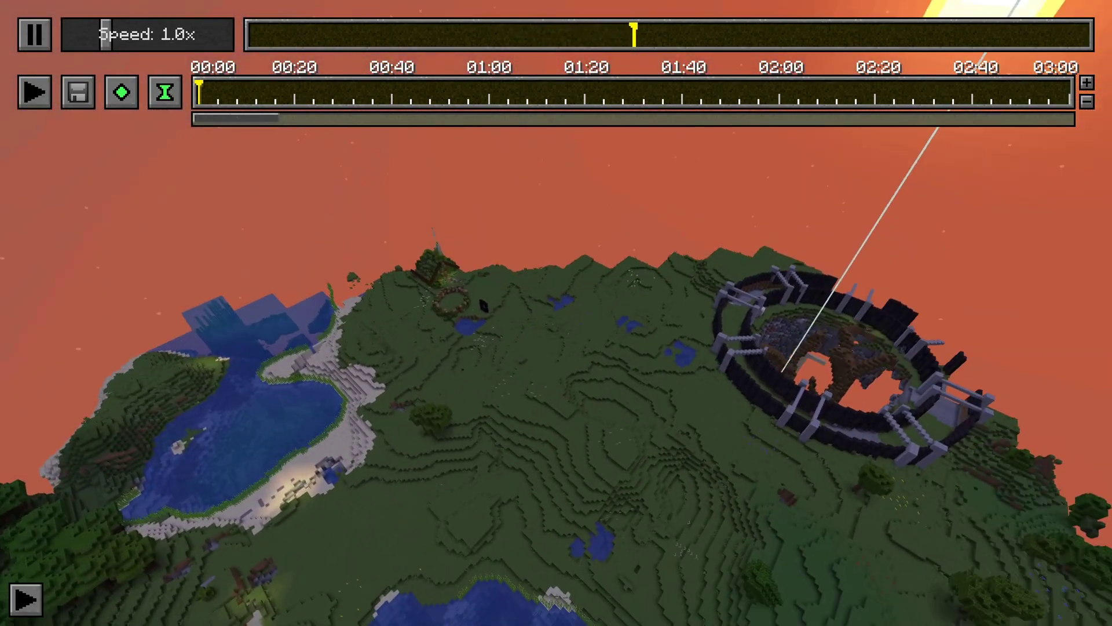
key(d)
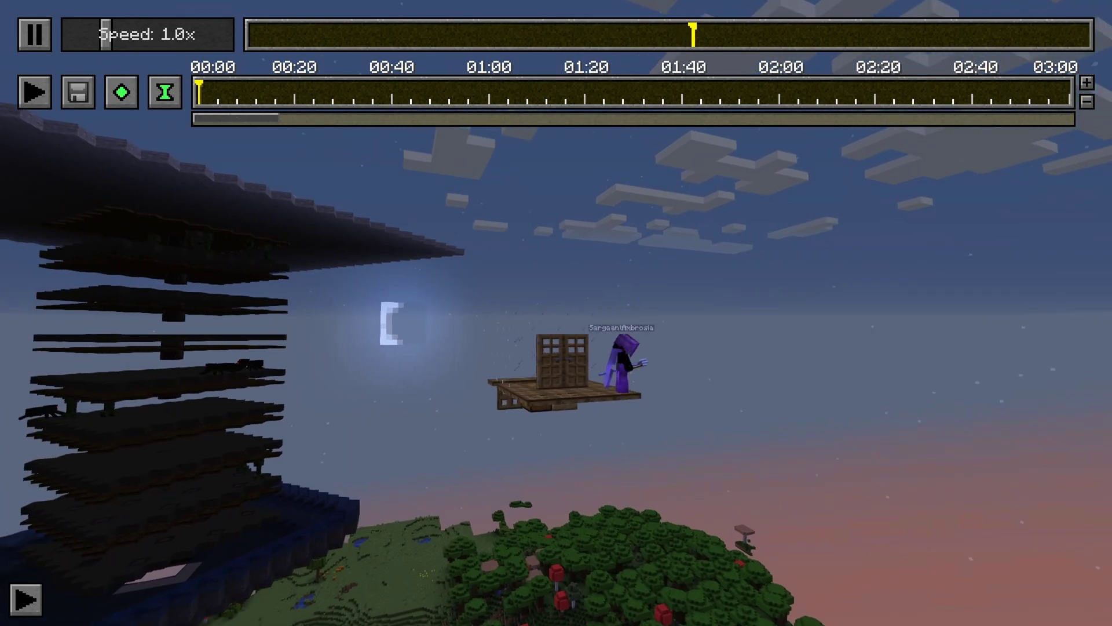
key(d)
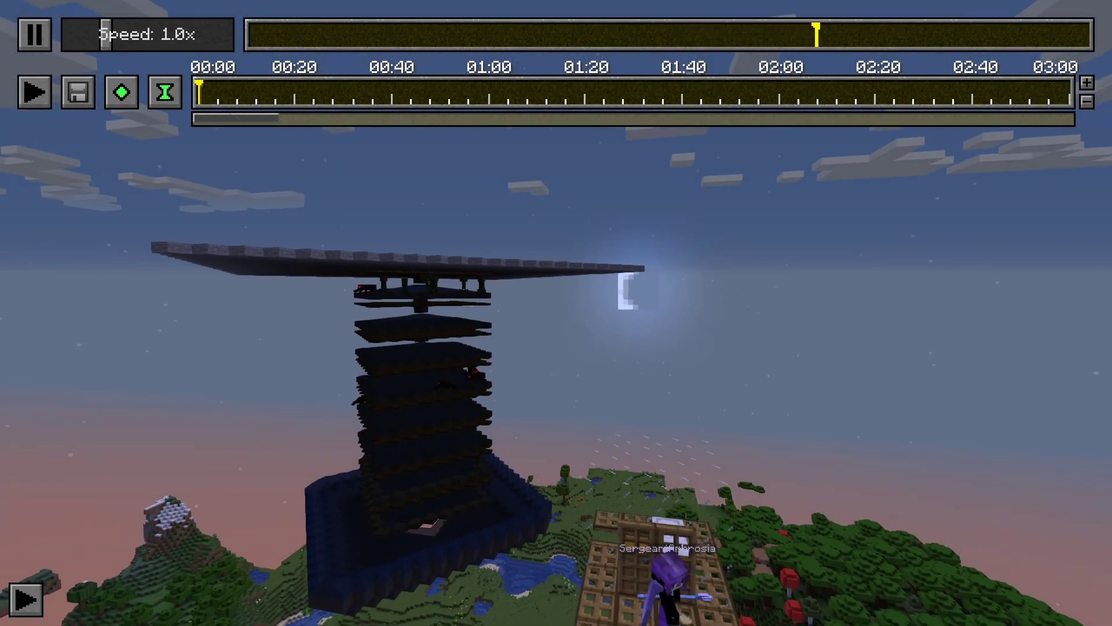
key(a)
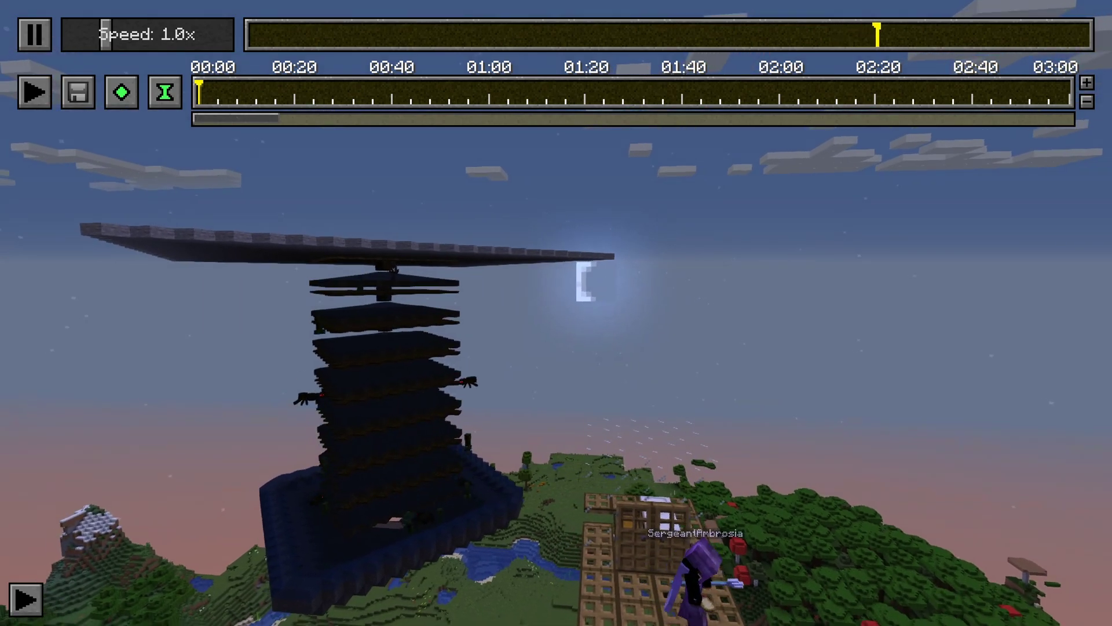
key(a)
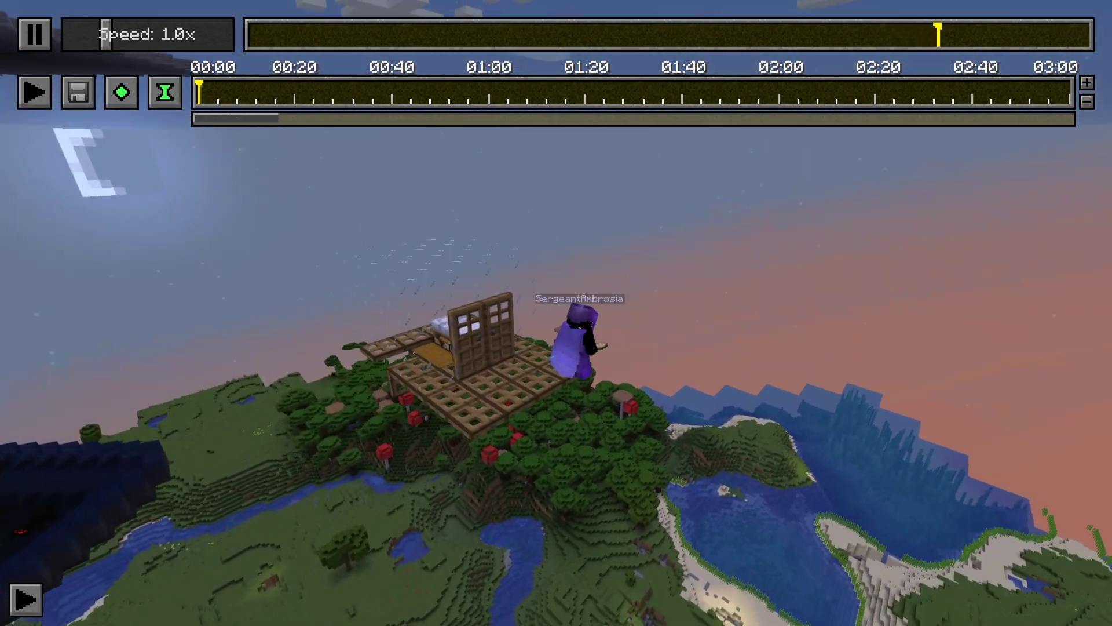
key(a)
key(d)
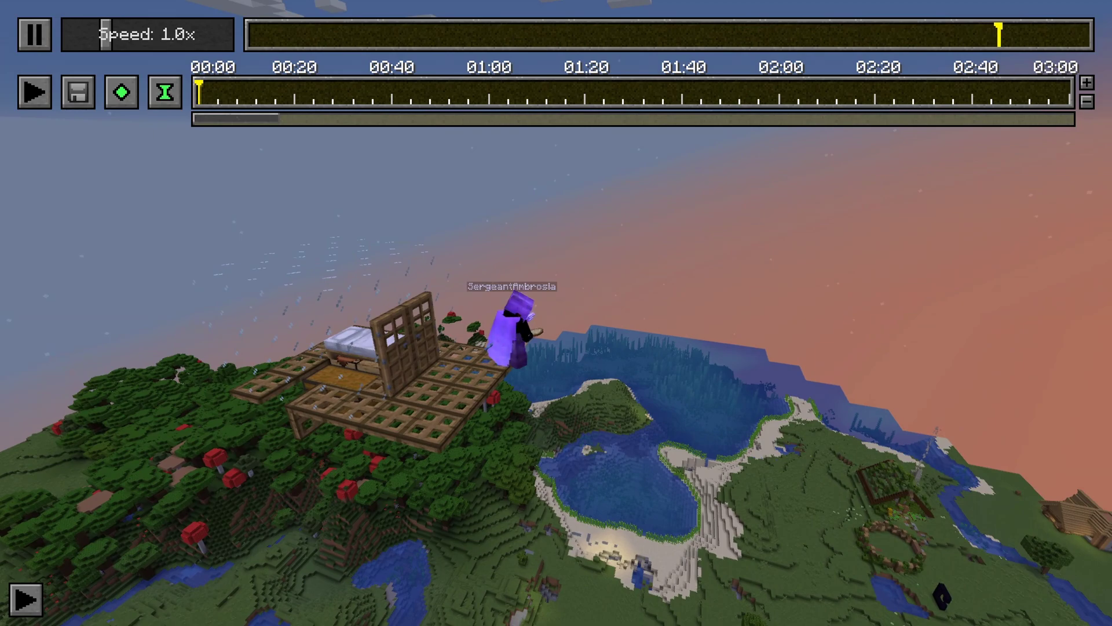
key(w)
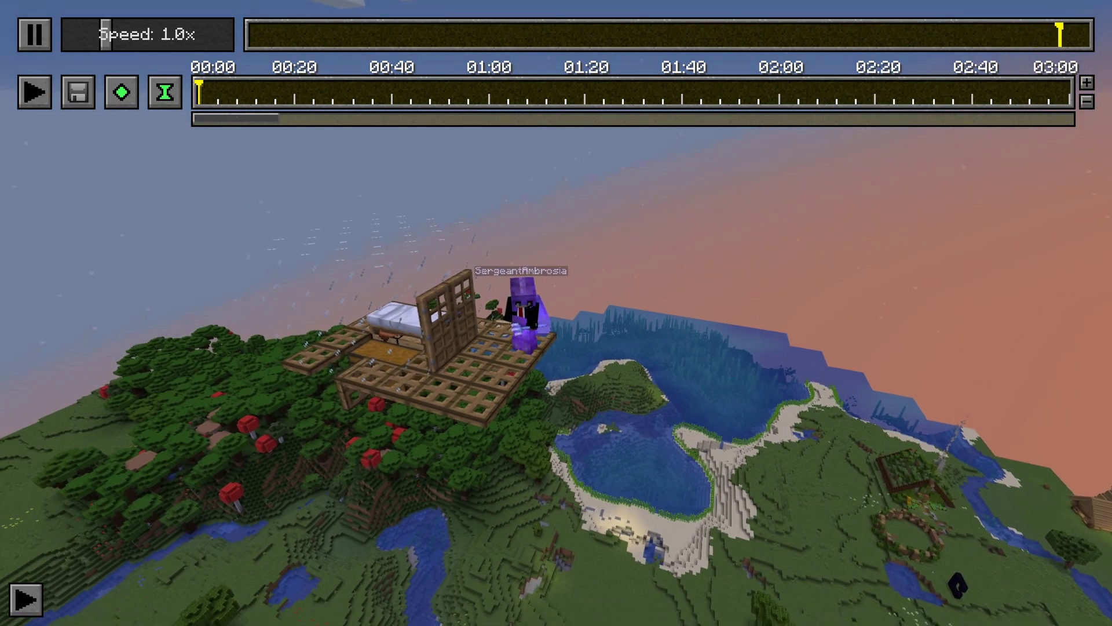
key(d)
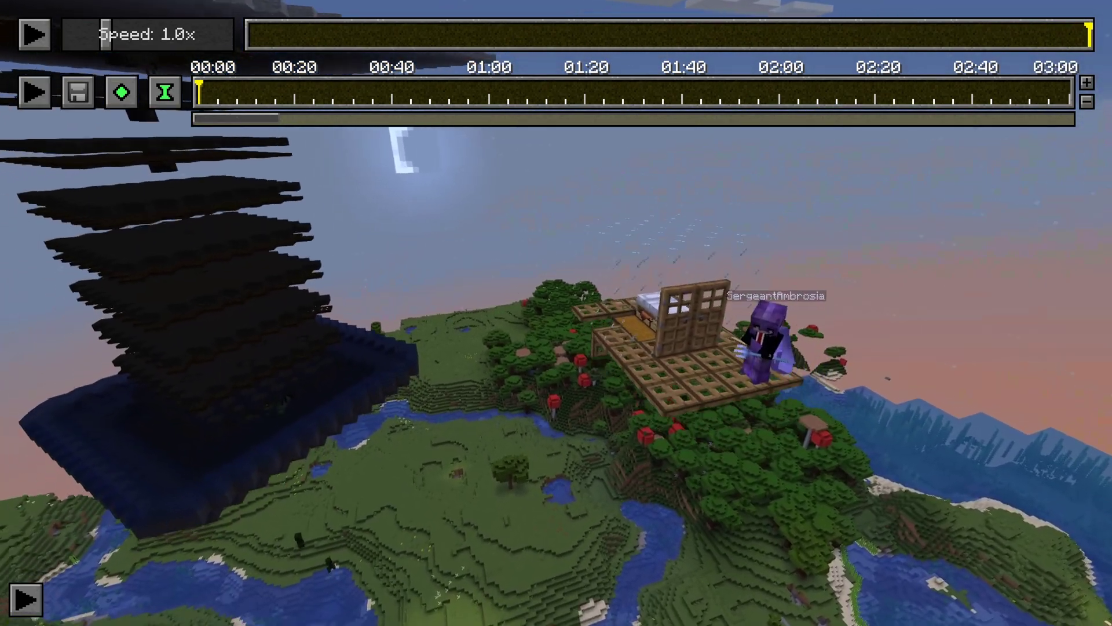